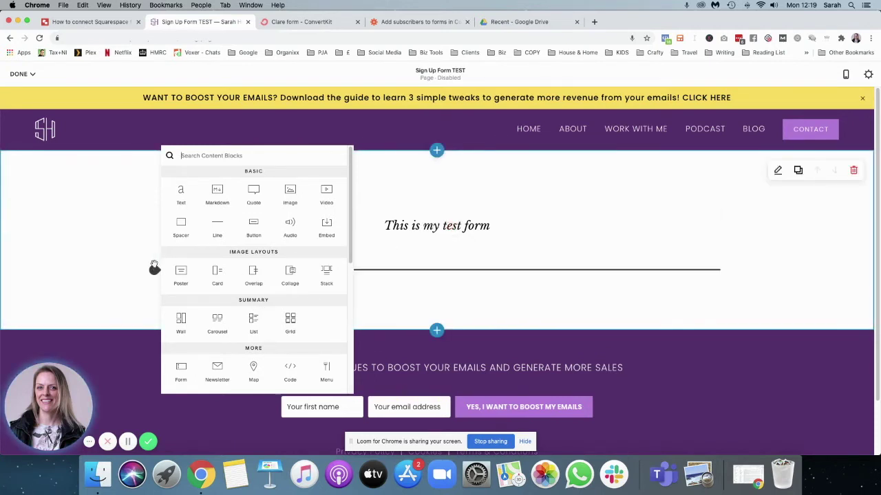
Insert a form block below the heading named 'Test Sign Up', checking its Storage options.
scroll(301, 249, "down", 3)
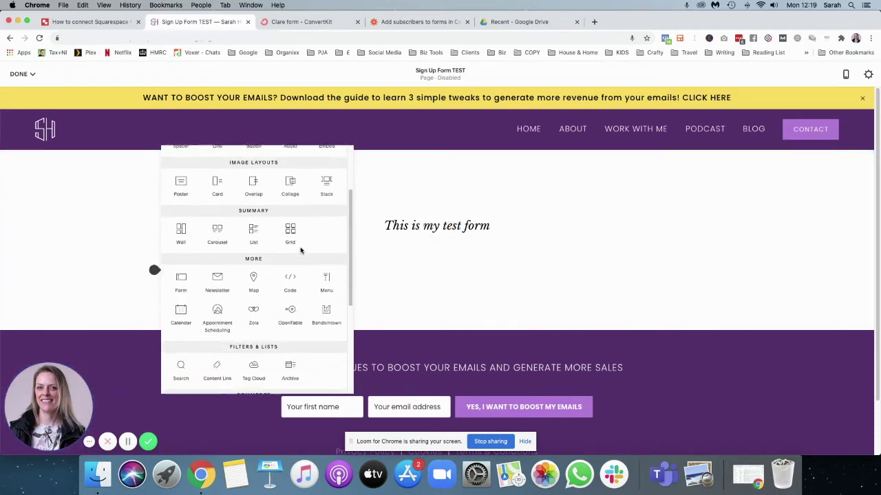
left_click(180, 278)
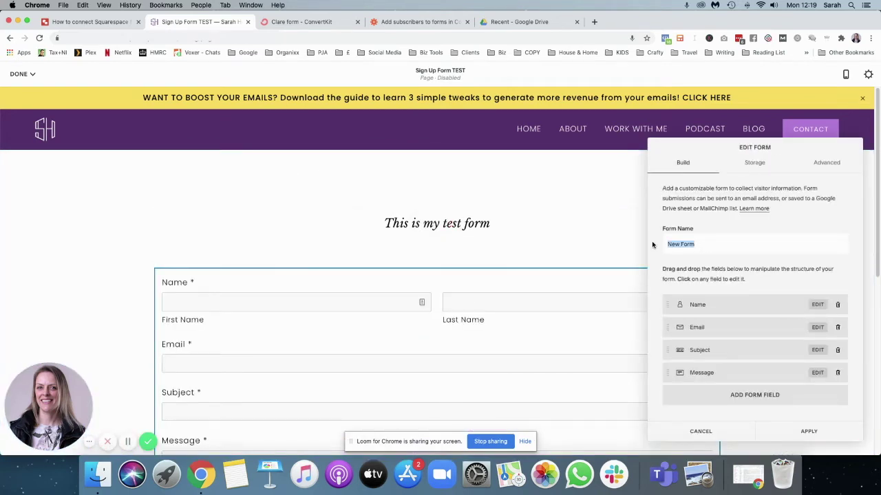
type("Test Sign Up")
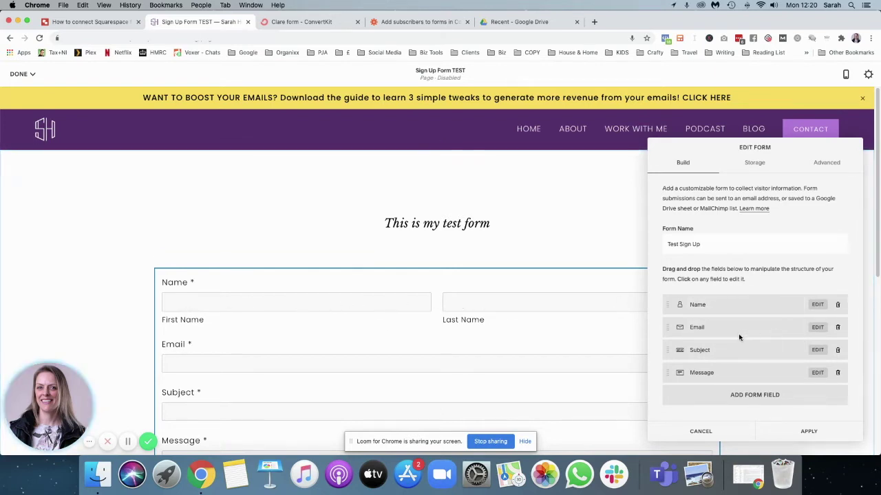
scroll(309, 344, "down", 2)
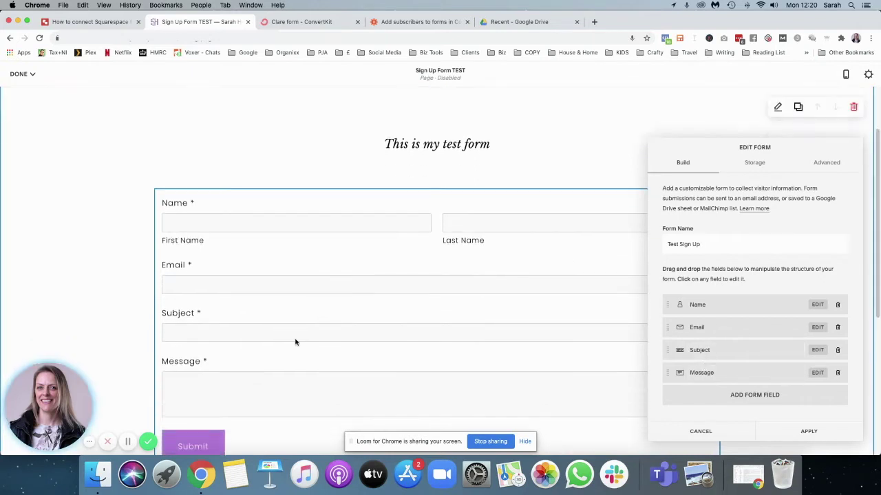
left_click(756, 163)
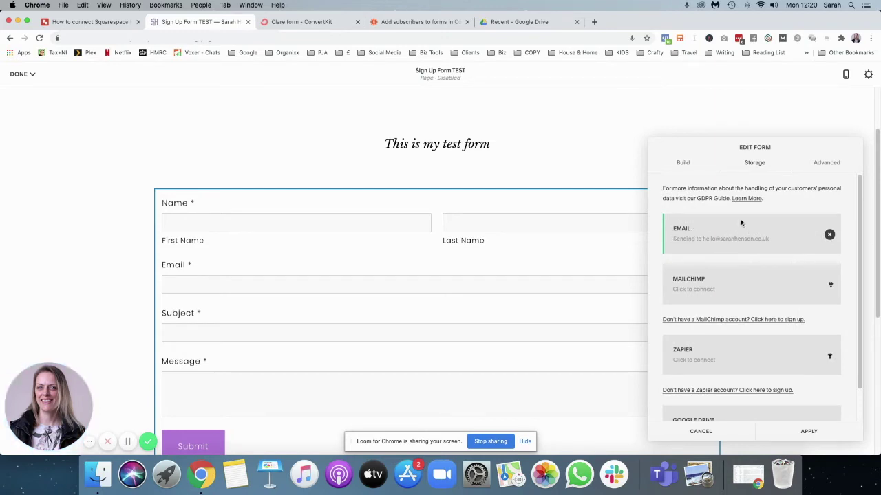
left_click(683, 163)
left_click(741, 246)
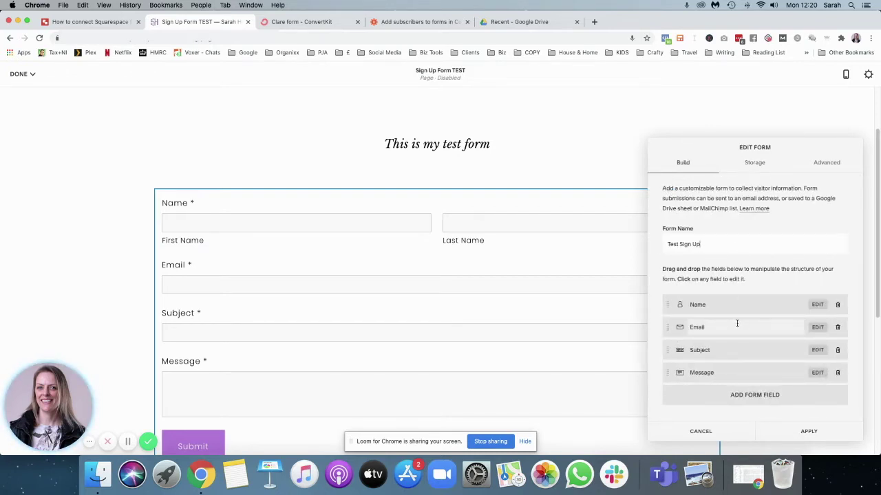
Delete the Message and Subject fields from the form.
left_click(838, 374)
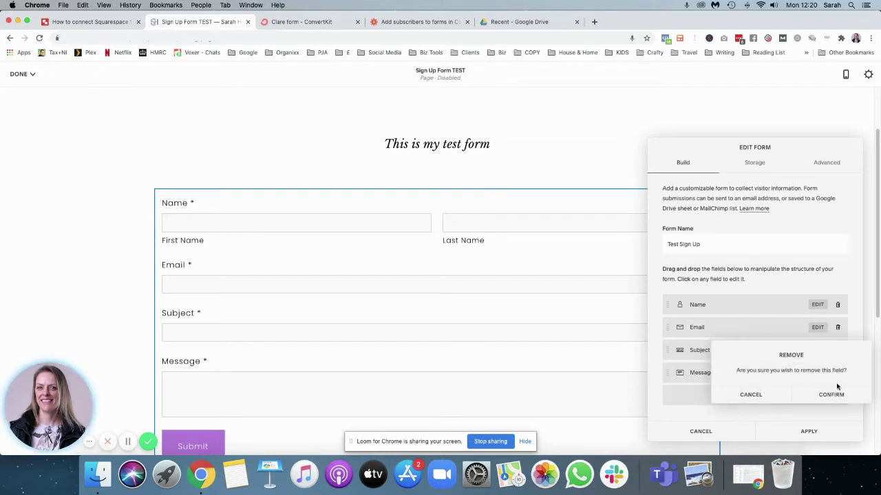
left_click(832, 394)
left_click(837, 351)
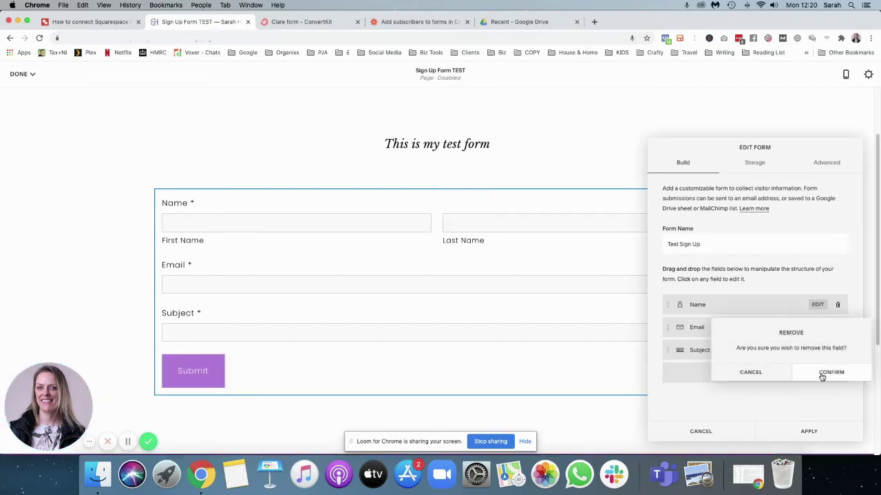
left_click(830, 372)
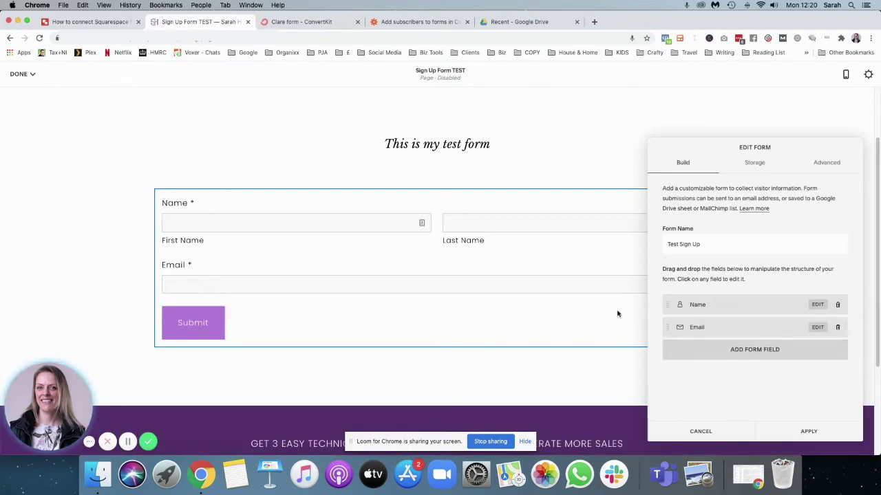
Add a 'First Name' text field at the top and remove the original Name field.
left_click(743, 351)
left_click(714, 223)
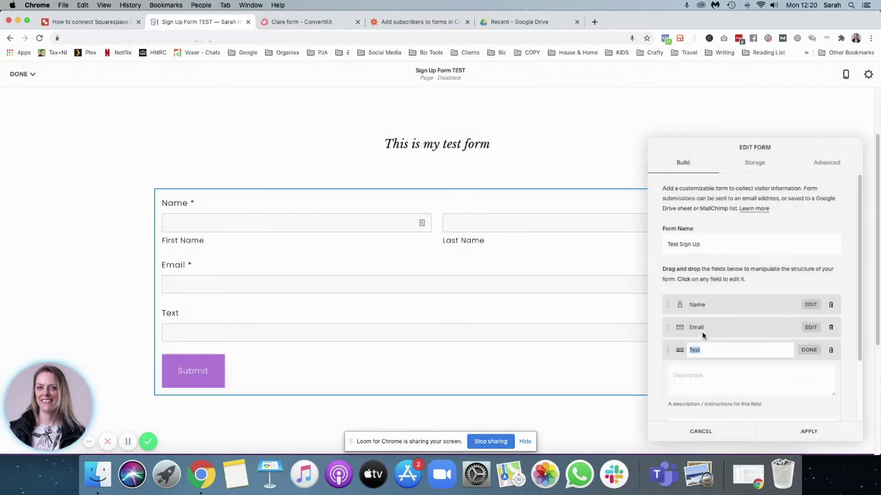
type("First Name")
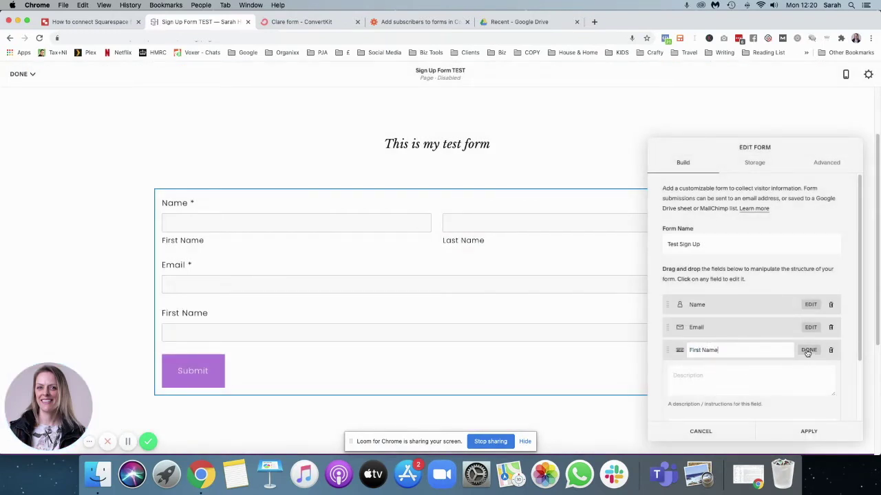
left_click(807, 351)
left_click_drag(668, 352, 668, 305)
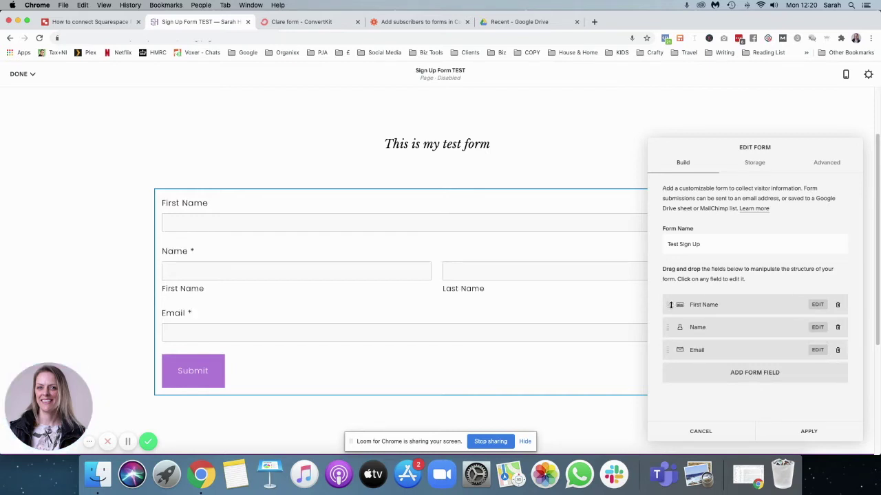
left_click(839, 328)
left_click(831, 349)
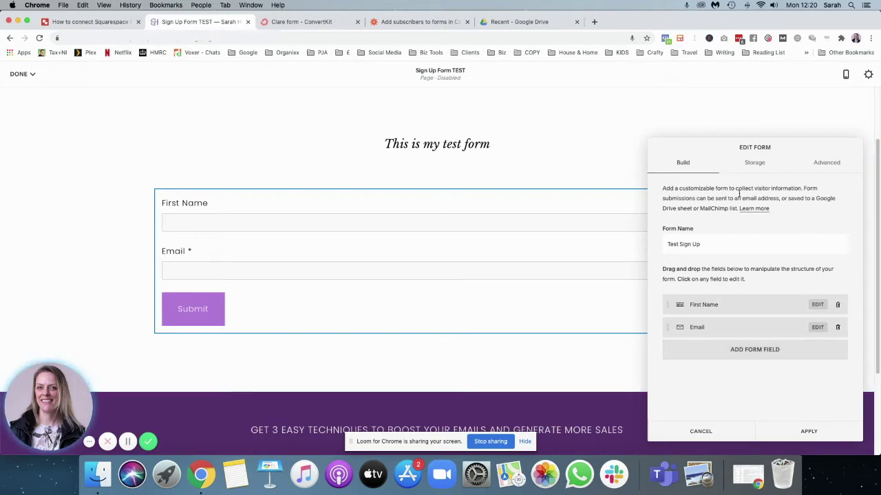
Change the submit button label to 'Yes, send me your newsletter' and apply.
left_click(824, 165)
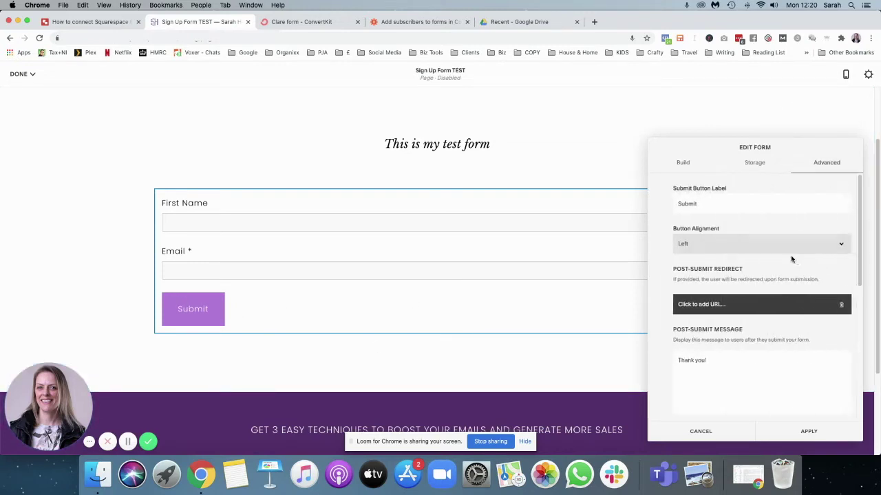
left_click_drag(712, 200, 631, 199)
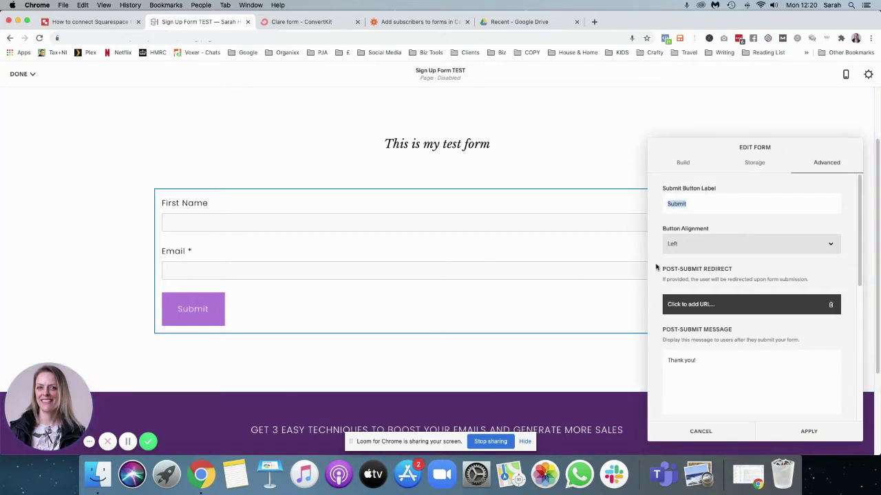
type("Yes, send me your newslett")
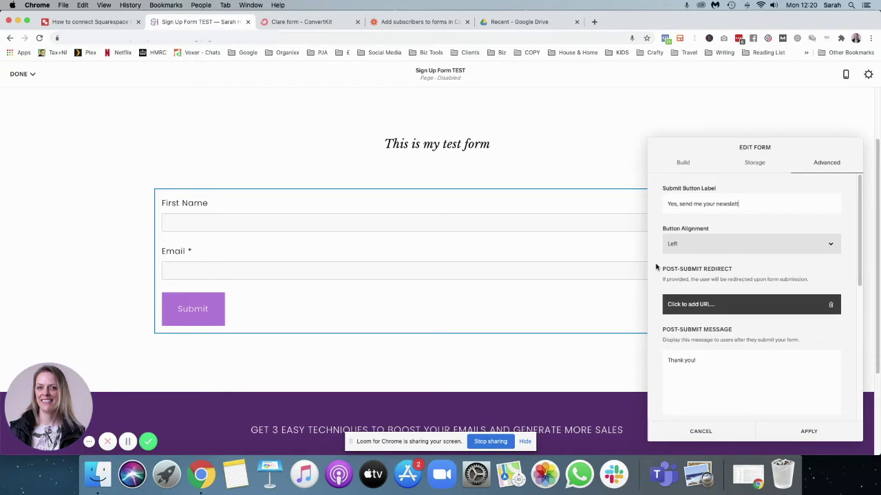
type("er")
left_click(808, 431)
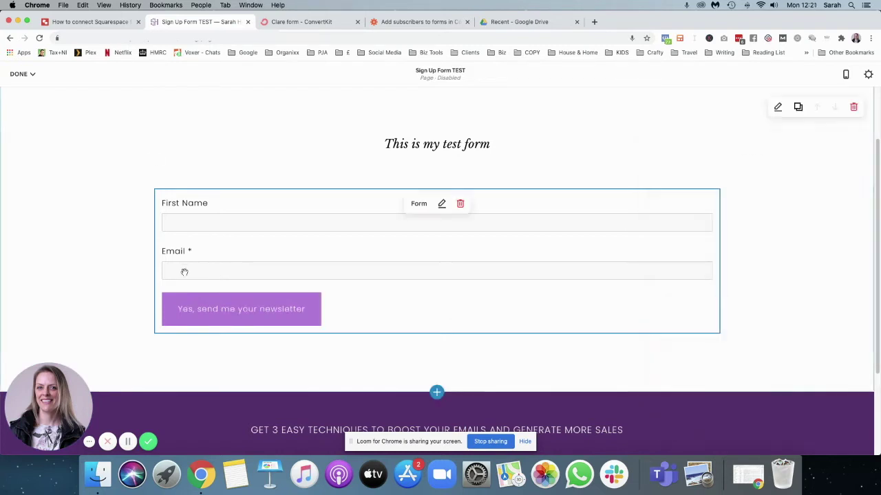
Choose Zapier as the form's storage destination and apply the form settings.
left_click(441, 204)
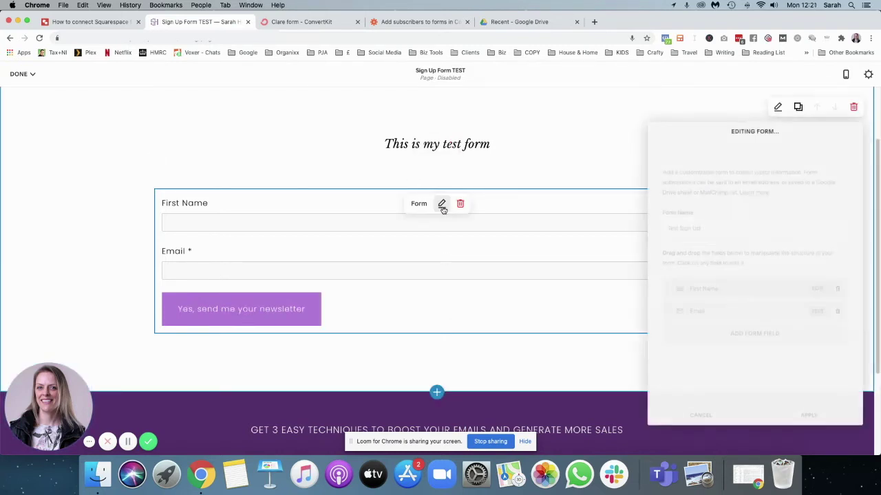
left_click(755, 147)
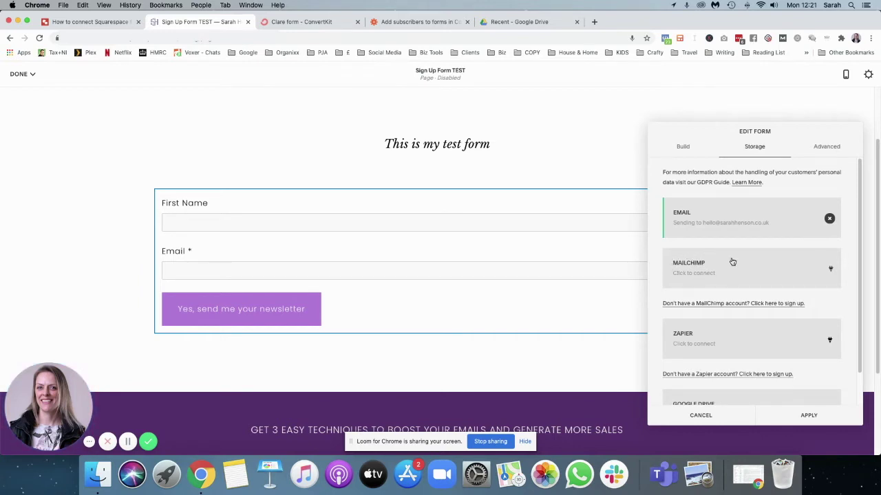
scroll(725, 268, "down", 2)
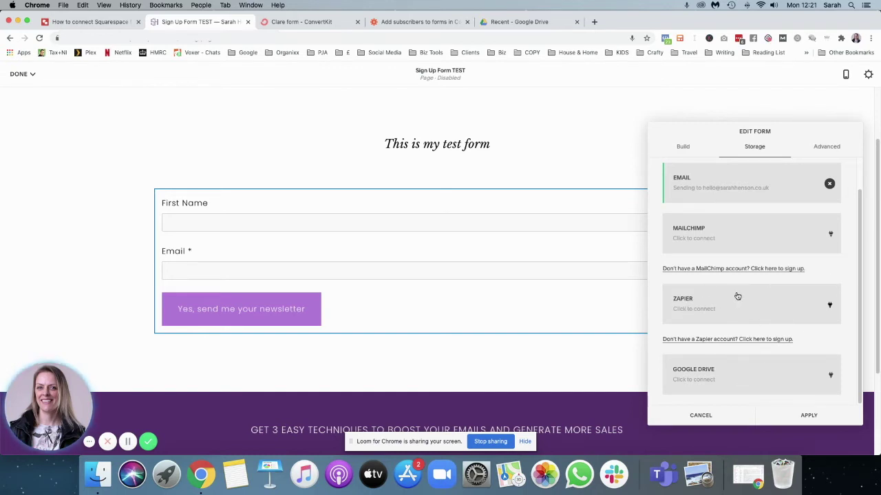
left_click(719, 307)
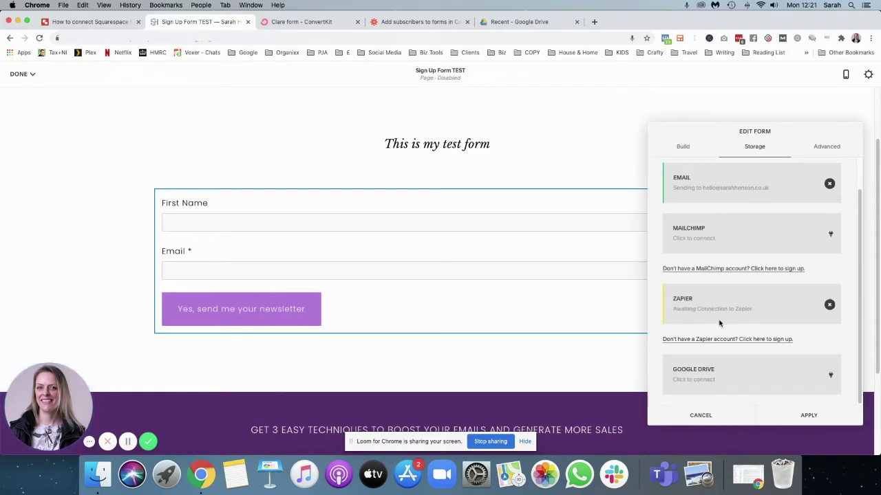
left_click(798, 415)
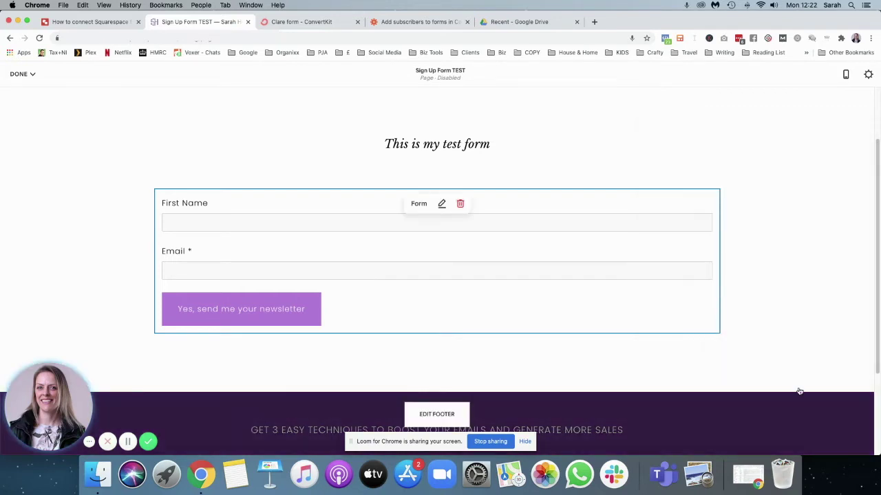
left_click(302, 22)
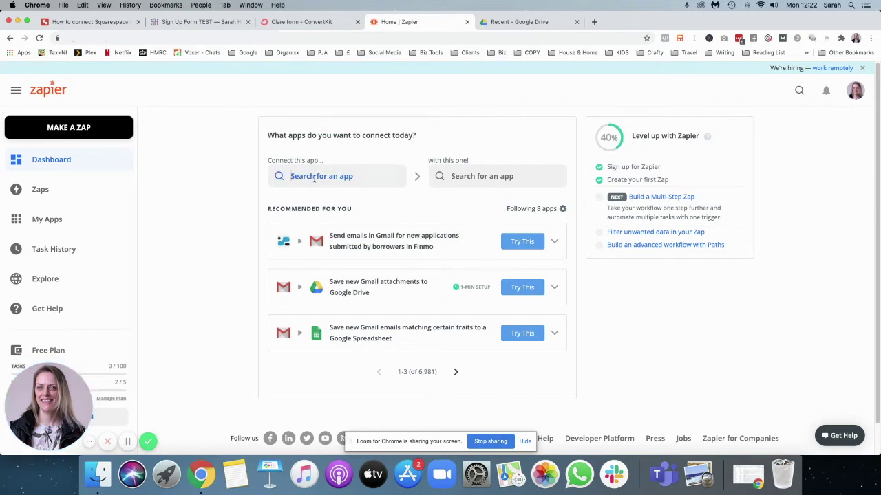
Pick Squarespace and ConvertKit as the apps and launch the 'Add subscribers to forms in ConvertKit' template.
left_click(314, 178)
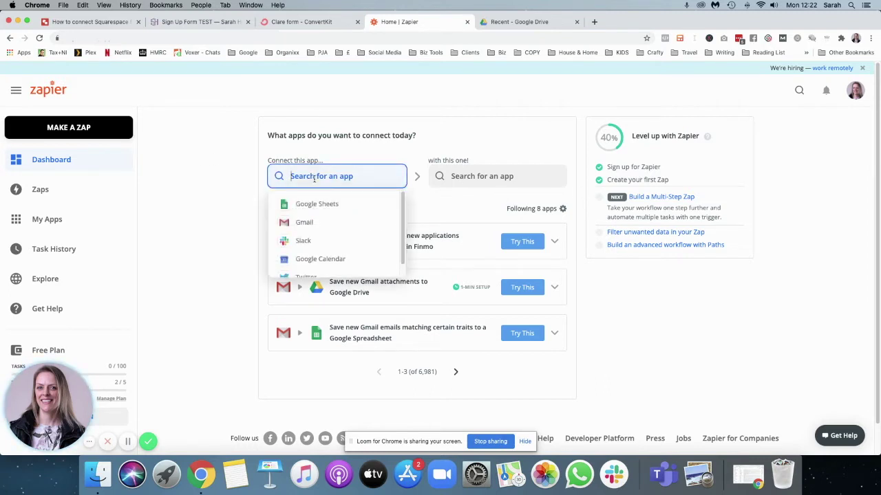
type("square")
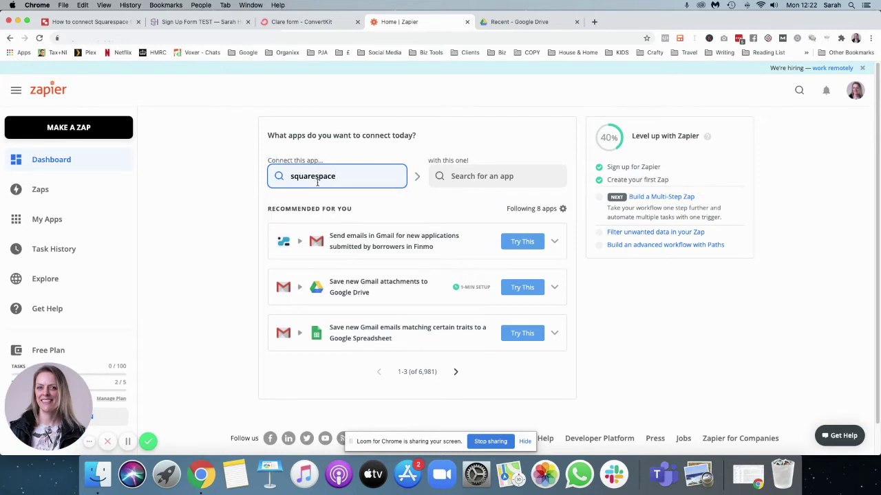
type("space")
left_click(322, 204)
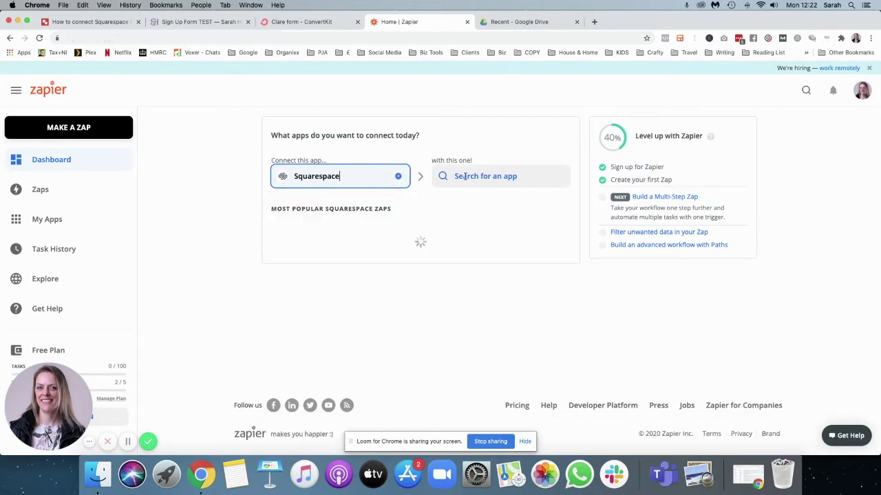
type("convertkit")
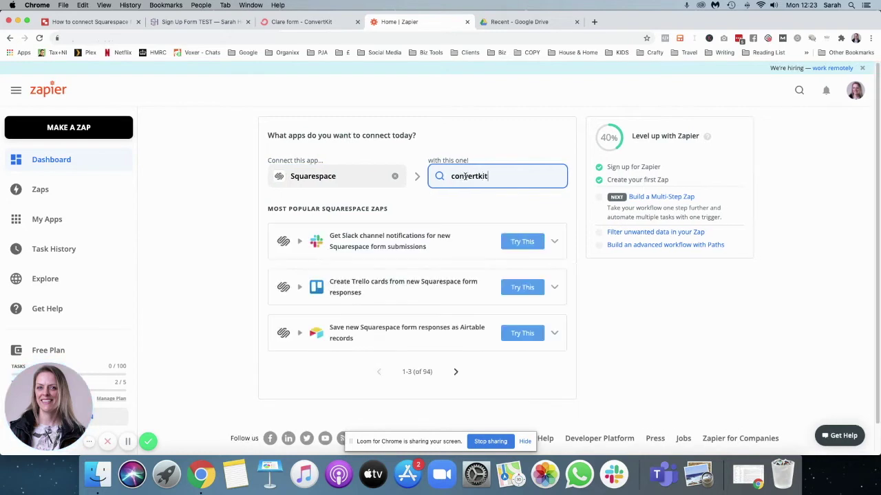
left_click(461, 203)
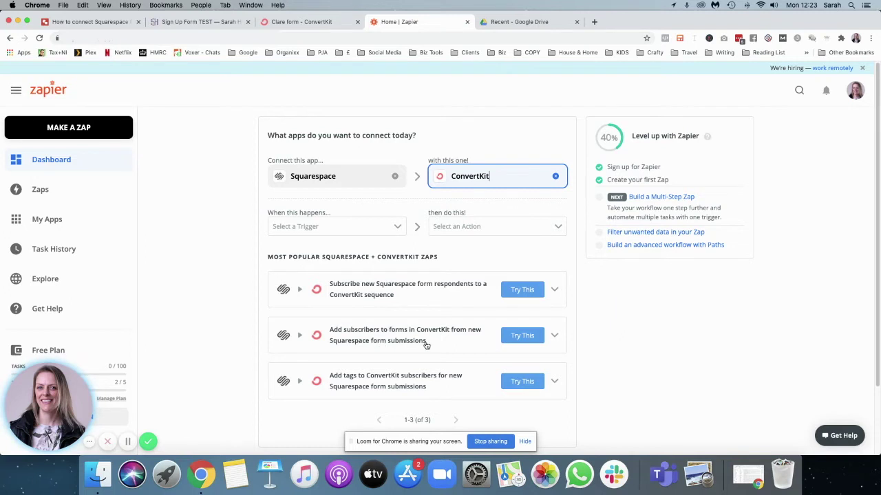
left_click(521, 335)
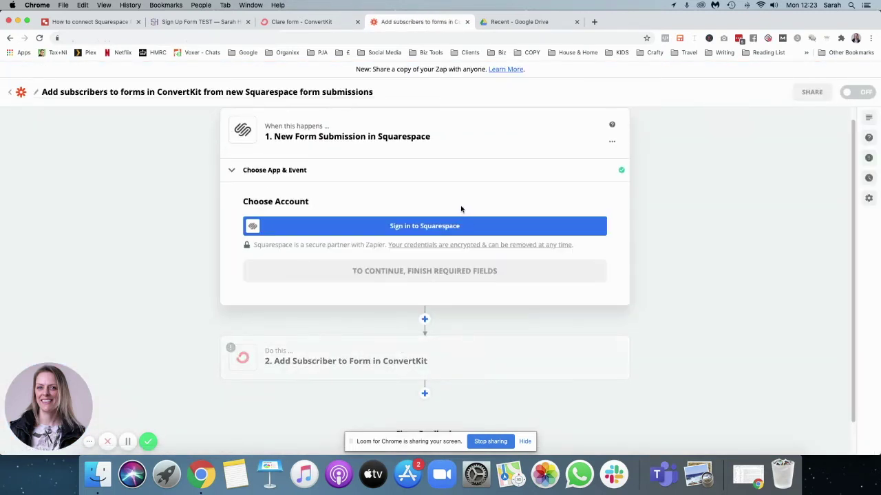
Start the Squarespace sign-in, move the API key prompt aside, and bring up the Sign Up Form TEST editor's DONE menu.
left_click(408, 227)
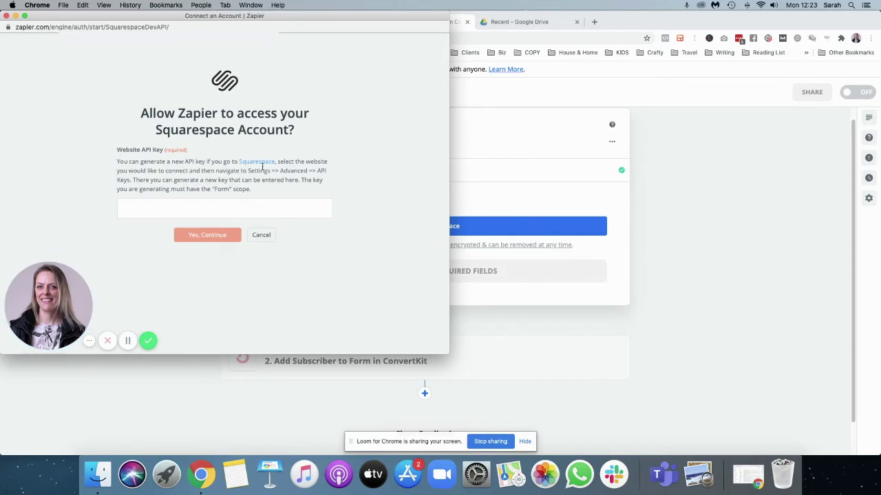
left_click_drag(247, 170, 328, 172)
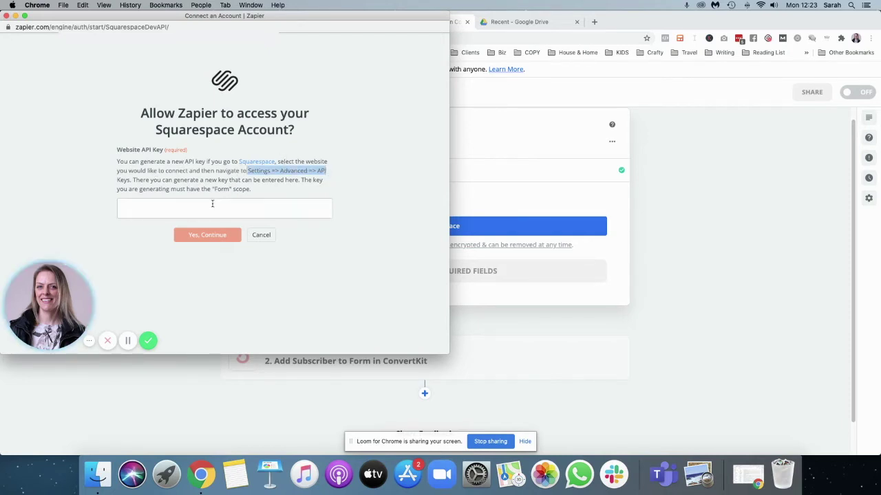
left_click(249, 202)
left_click_drag(200, 16, 213, 79)
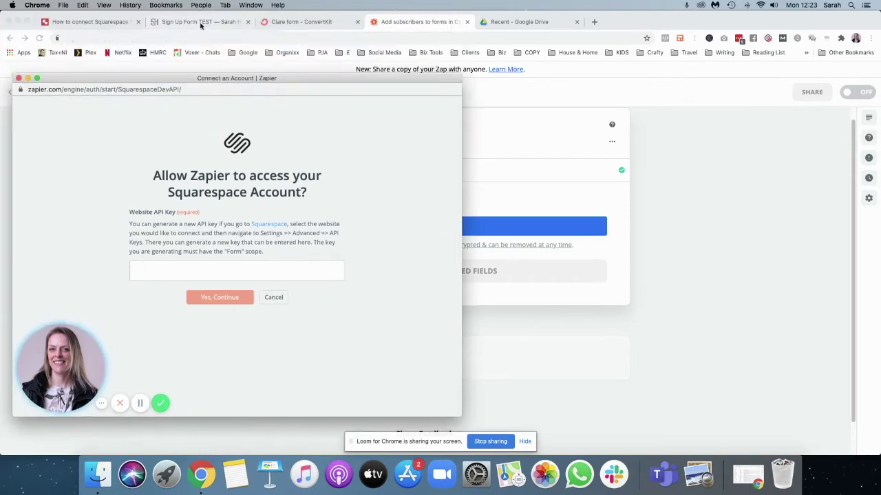
left_click(200, 21)
left_click(21, 74)
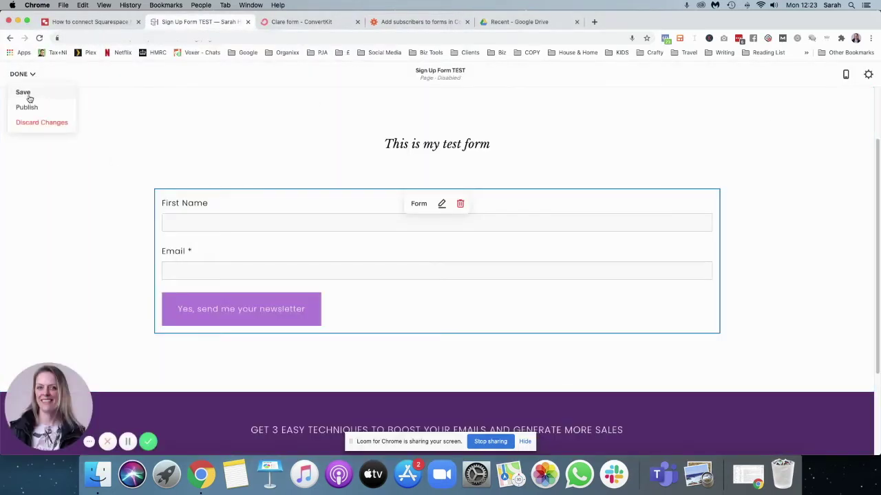
Save the page edits and go to Settings > Advanced > Developer API Keys.
left_click(25, 93)
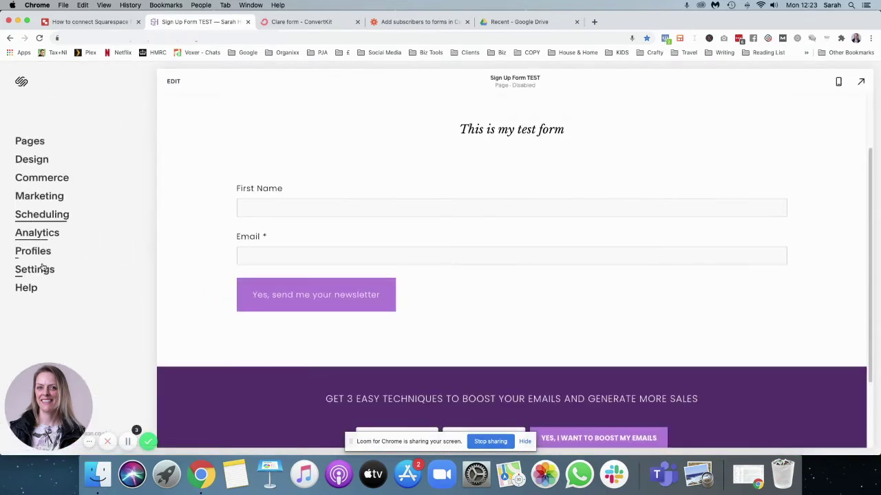
left_click(41, 269)
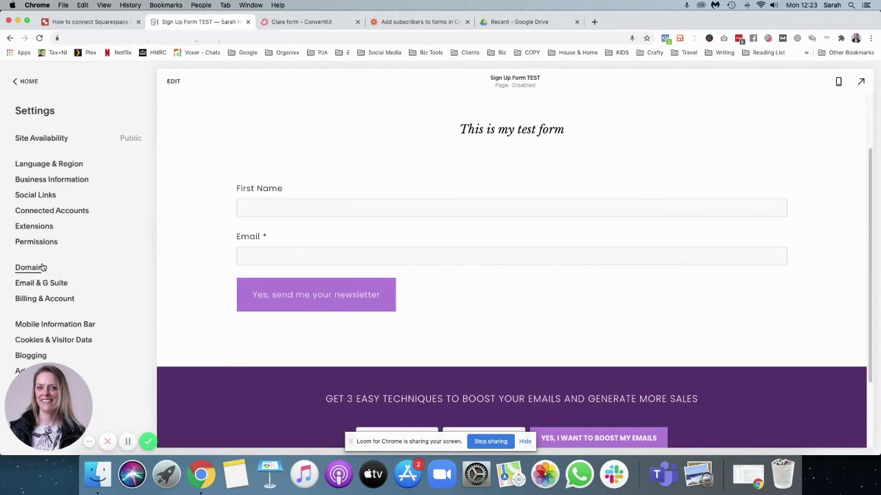
left_click(21, 372)
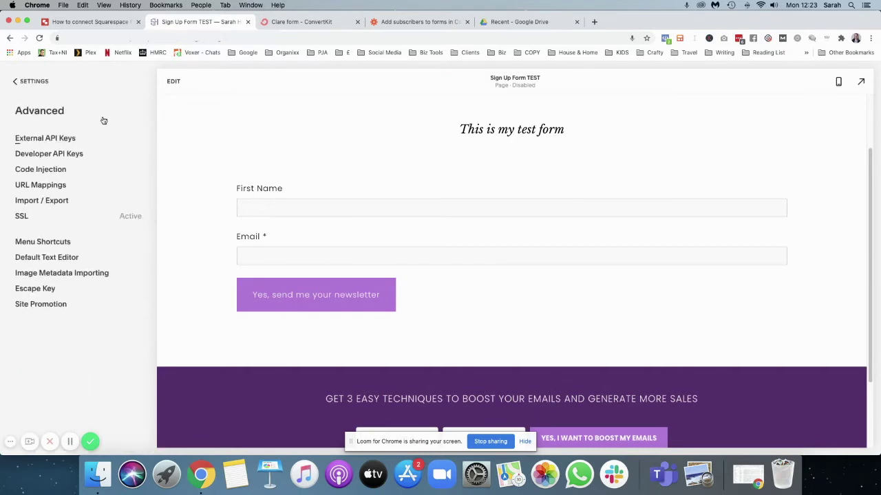
left_click(69, 156)
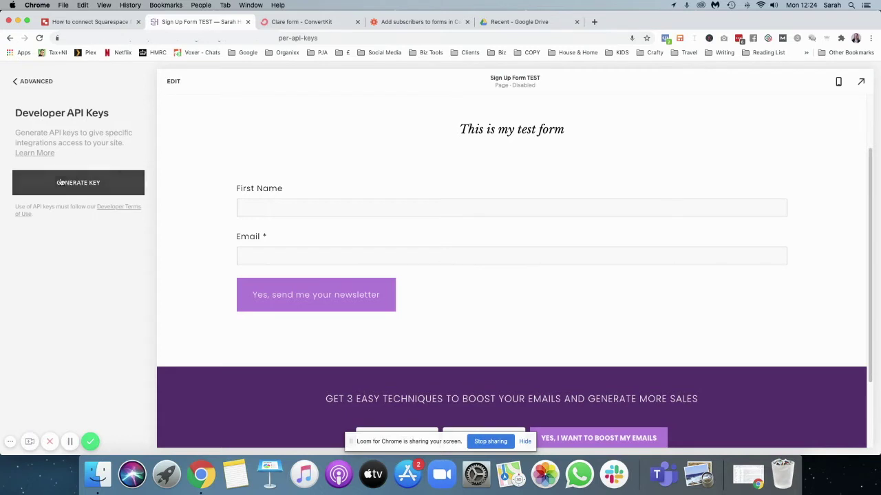
Generate a 'Squarespace Forms to ConvertKit' API key with read-only Forms access and copy it.
left_click(77, 184)
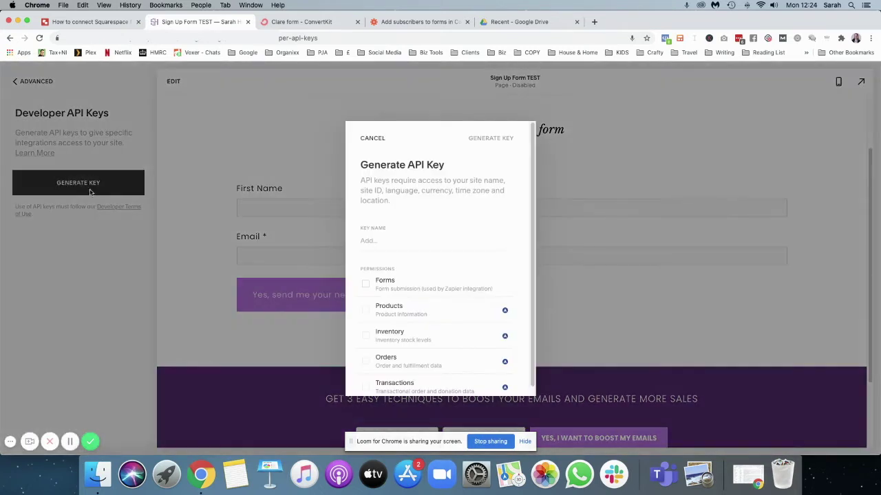
left_click(369, 241)
type("Squarespace Forms to ConvertKit")
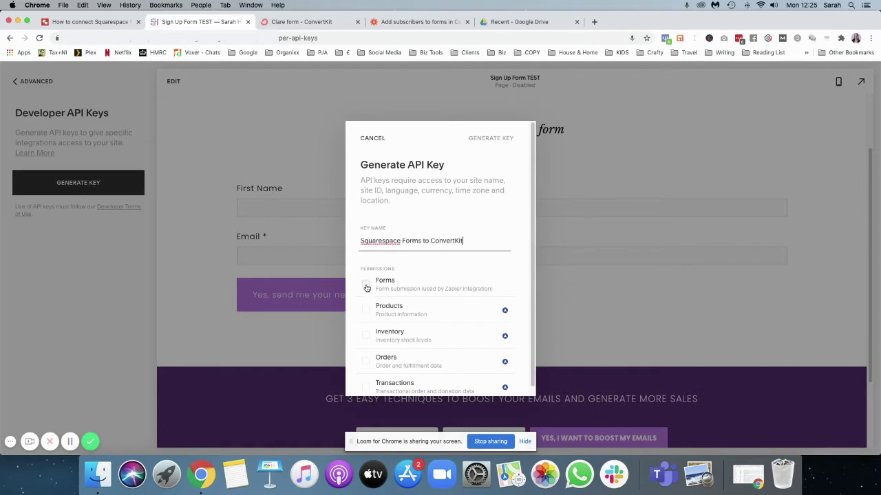
left_click(366, 284)
scroll(415, 261, "down", 1)
scroll(431, 260, "up", 1)
left_click(489, 140)
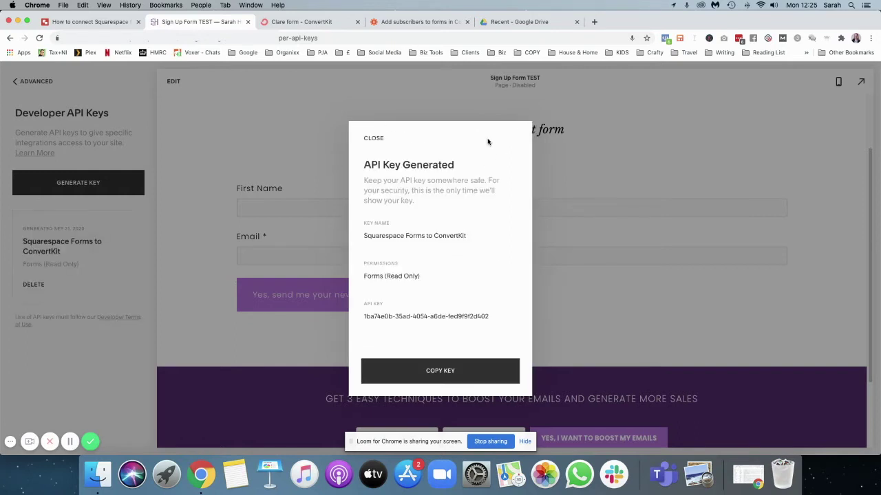
left_click(430, 372)
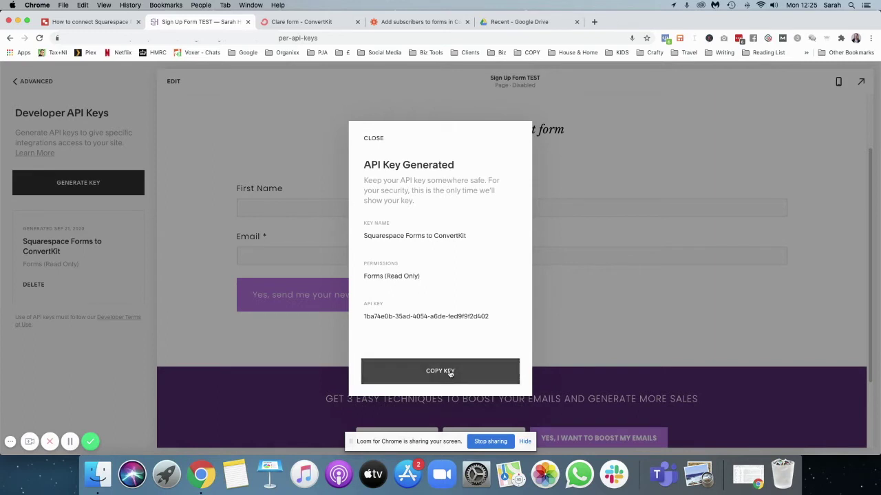
left_click(372, 140)
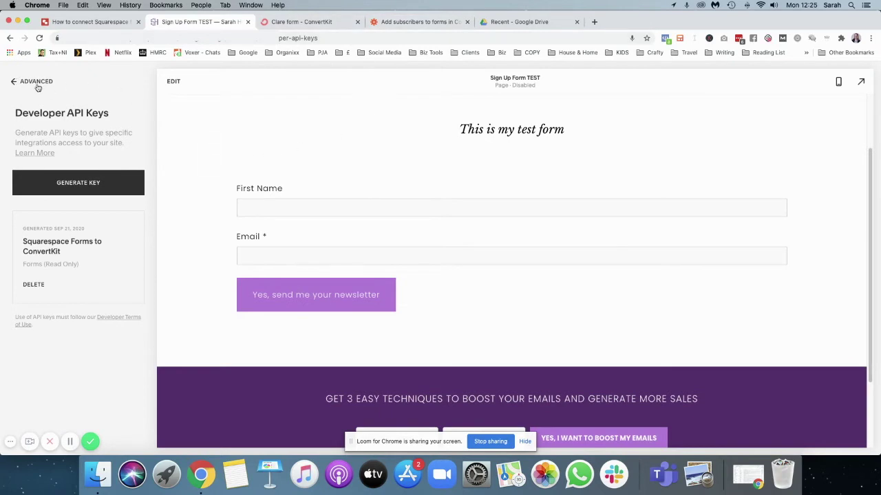
left_click(415, 26)
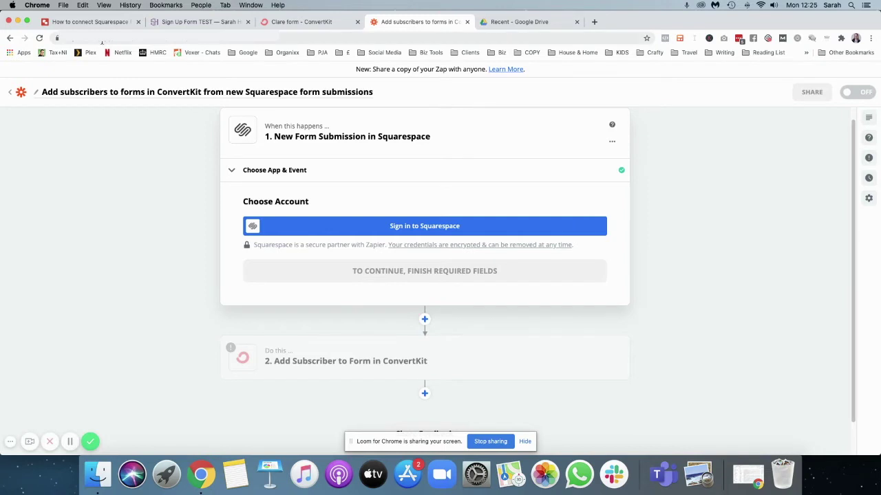
Paste the API key into the Squarespace access prompt to connect the account.
double_click(65, 16)
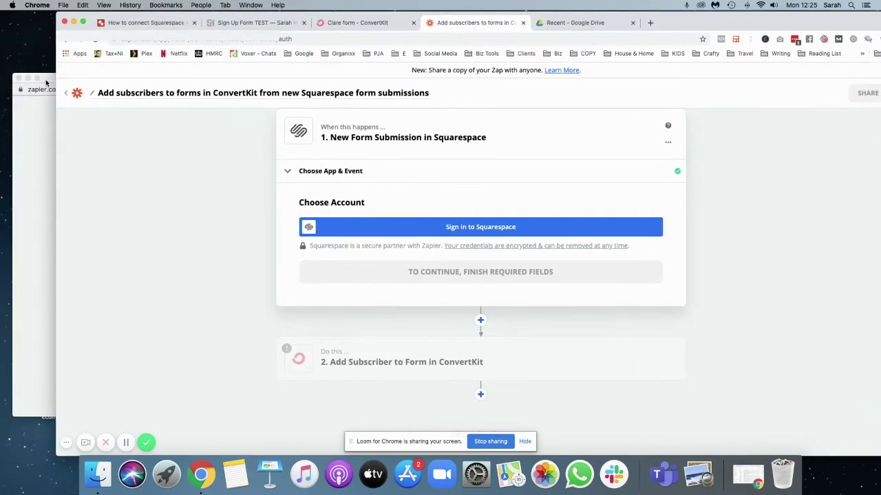
left_click(46, 83)
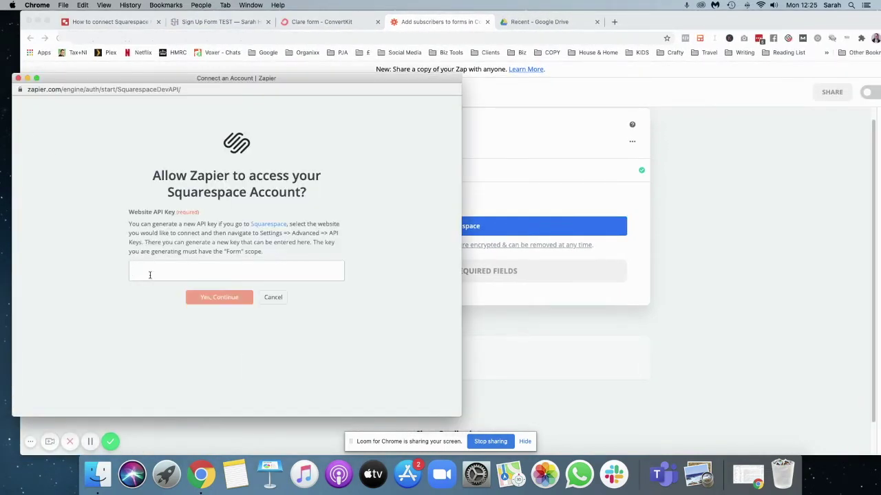
key("super+v")
left_click(216, 299)
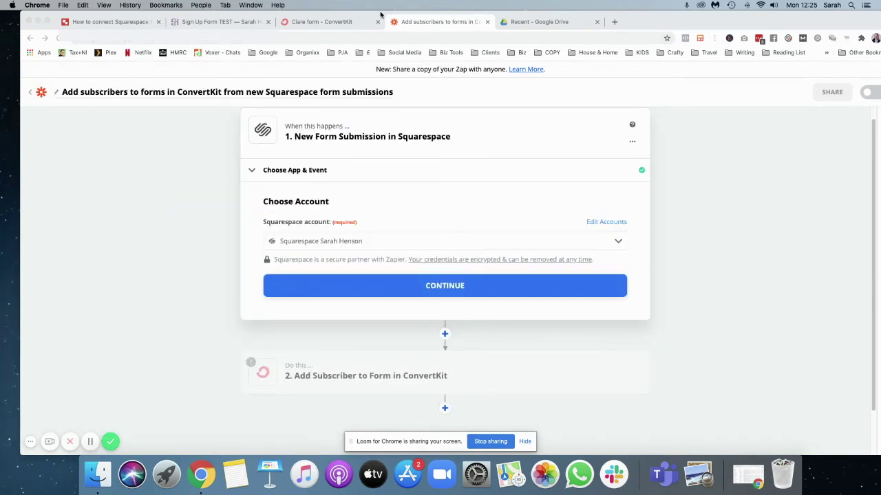
left_click_drag(385, 11, 374, 12)
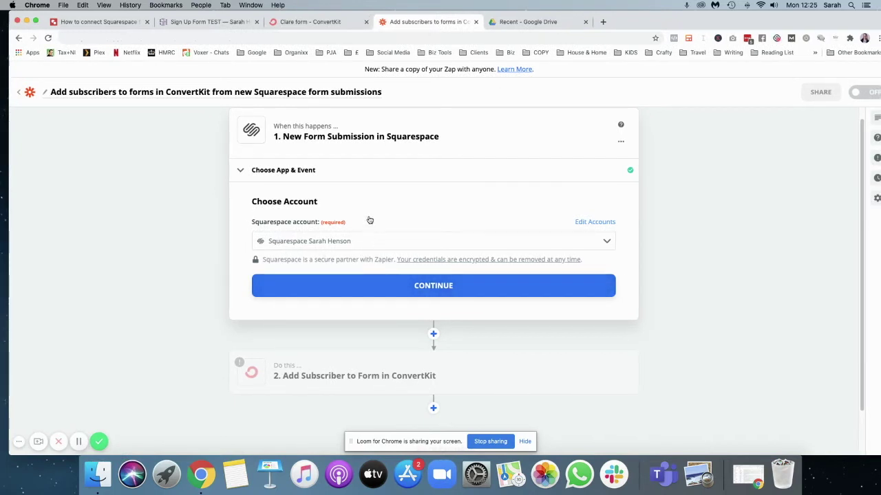
left_click(414, 285)
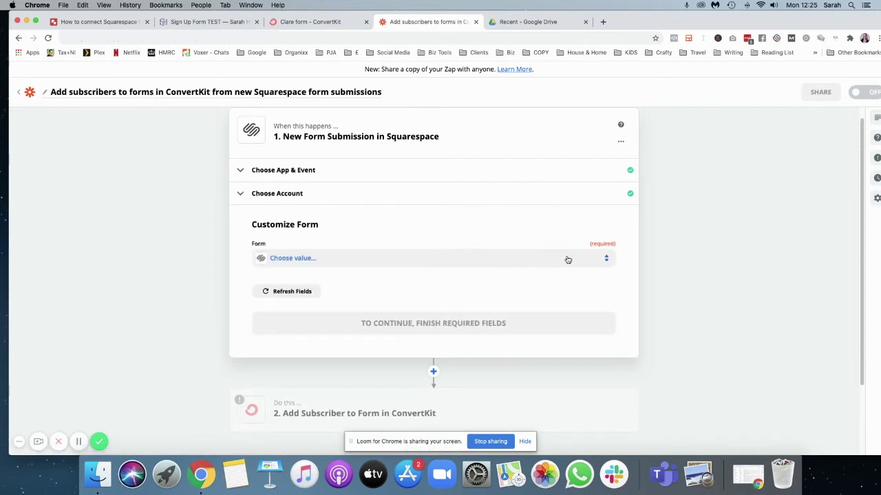
Set the trigger form to 'Test Sign Up' and test it to find a sample submission.
left_click(591, 261)
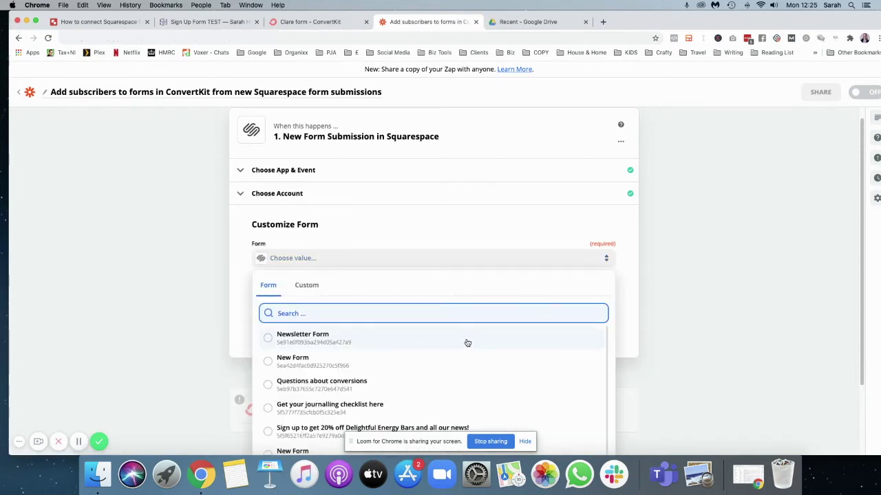
scroll(467, 342, "down", 1)
scroll(447, 358, "down", 3)
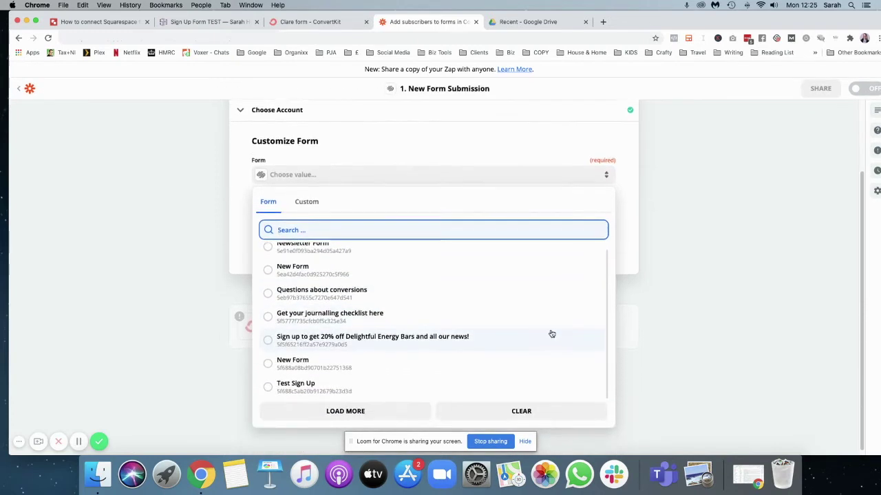
left_click(306, 382)
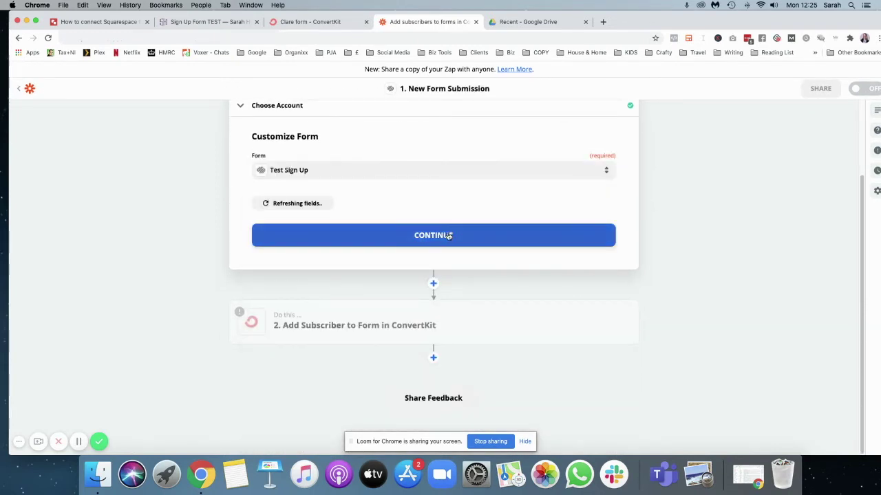
left_click(449, 236)
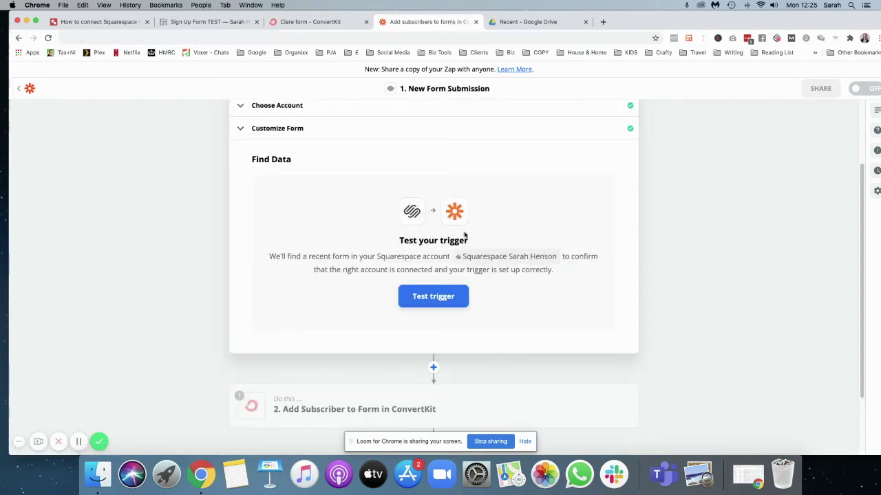
left_click(435, 300)
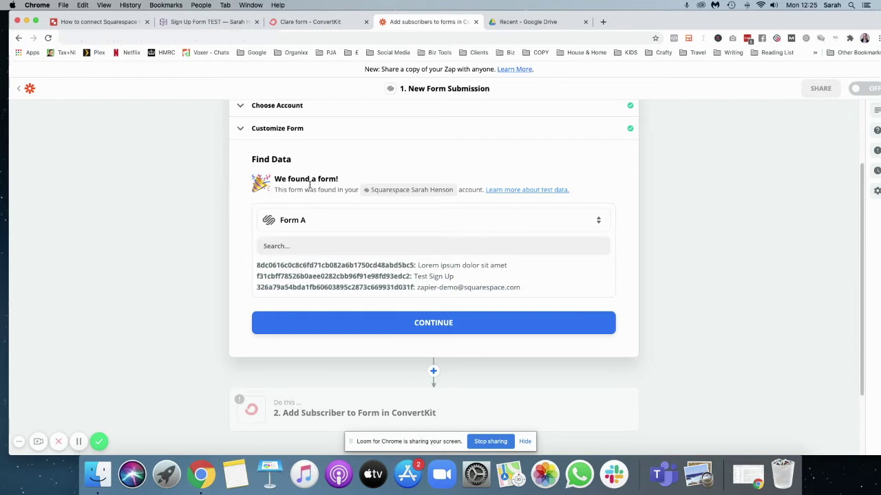
left_click(430, 327)
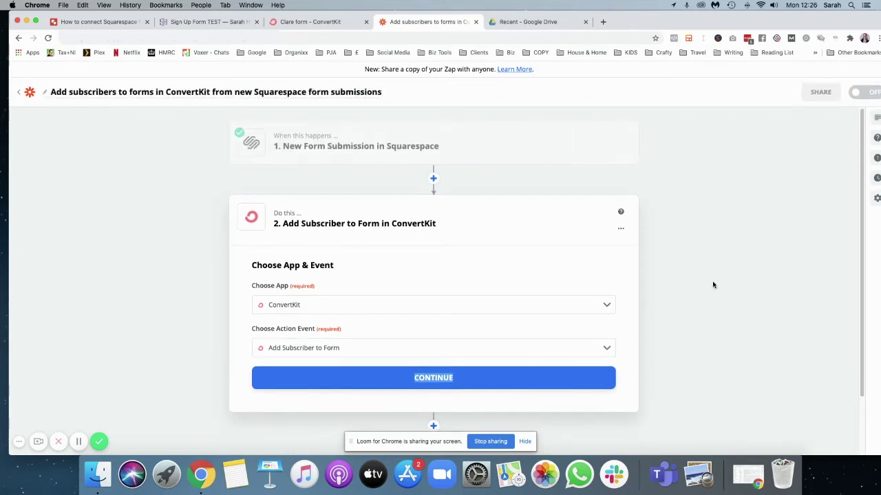
Change the ConvertKit action event to Add Subscriber to Sequence and select the ConvertKit account.
mouse_move(272, 141)
left_click(608, 351)
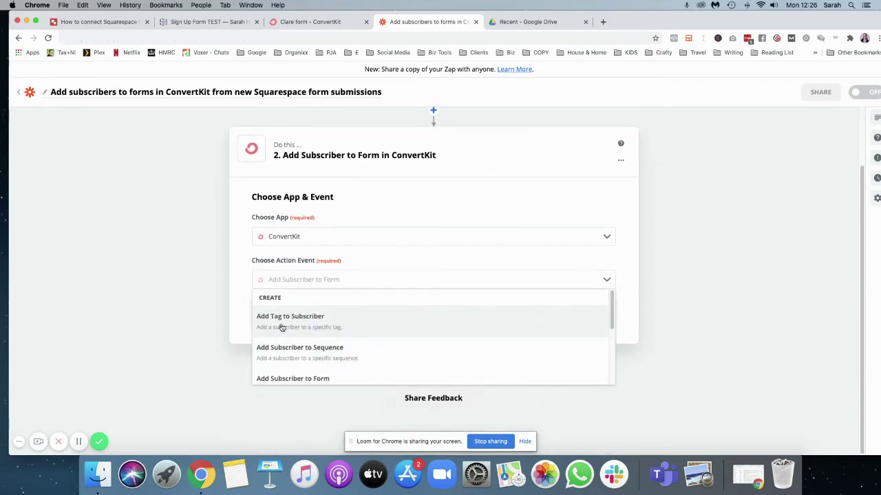
left_click(321, 354)
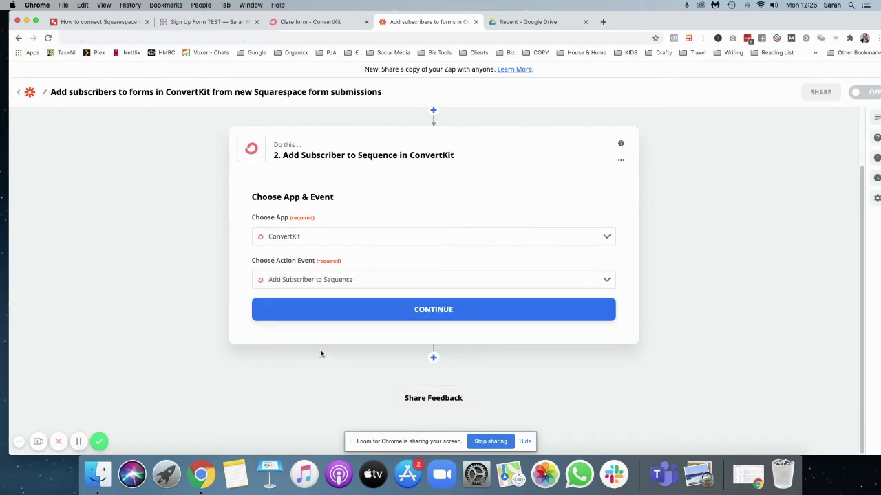
left_click(432, 309)
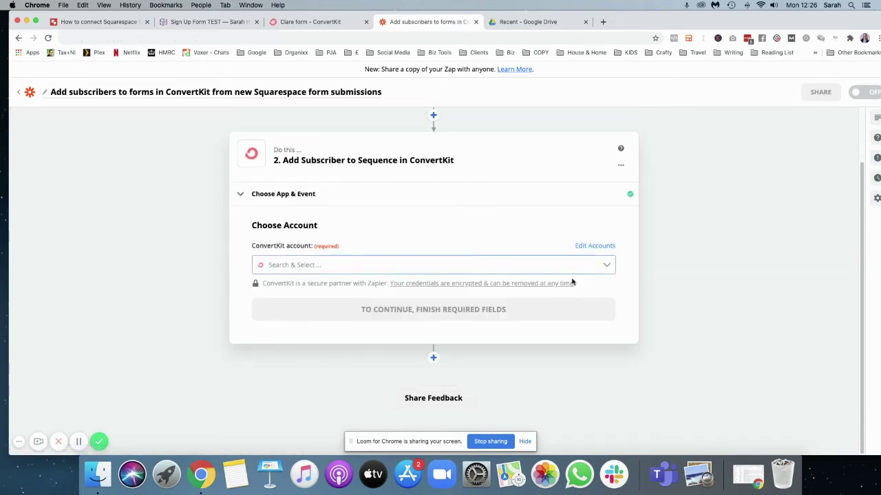
left_click(604, 265)
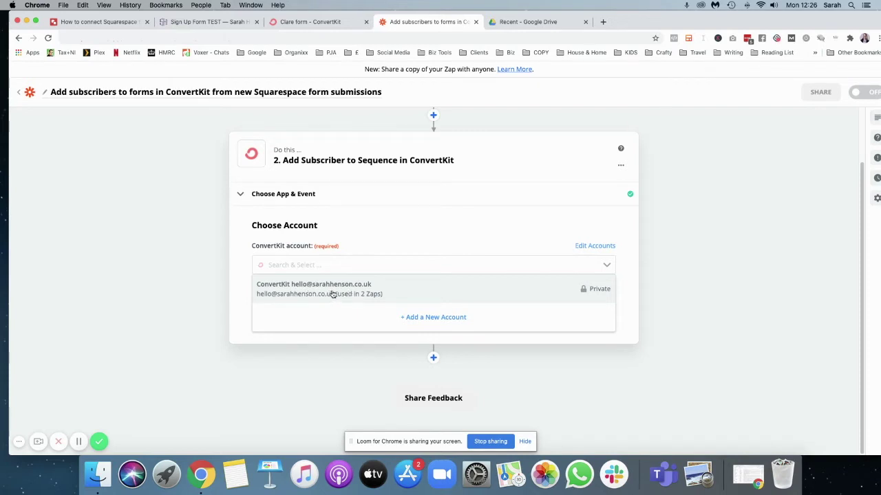
left_click(284, 292)
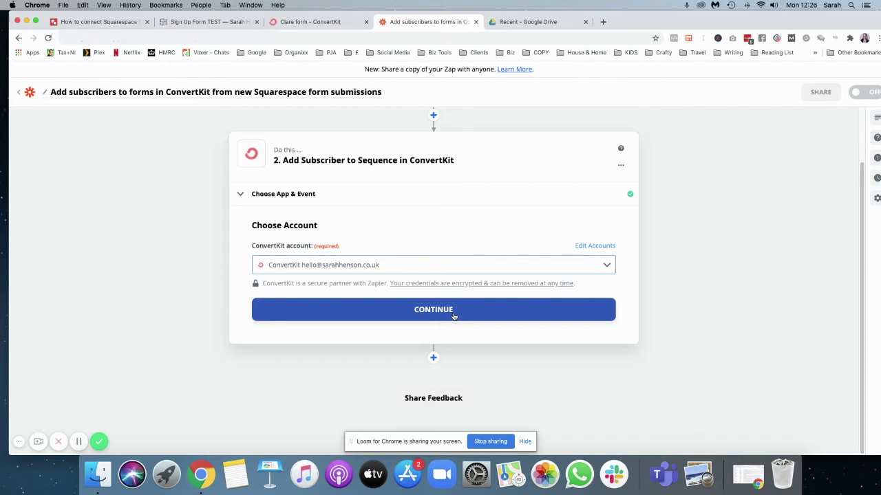
left_click(309, 21)
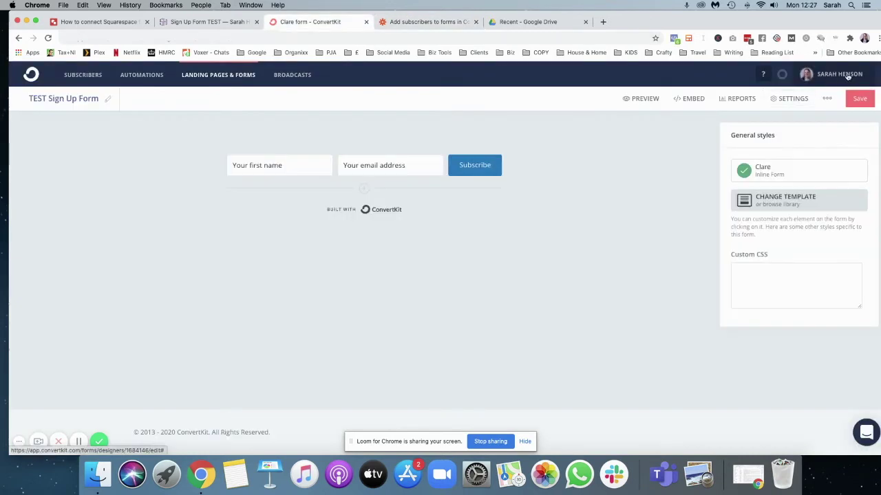
left_click(848, 77)
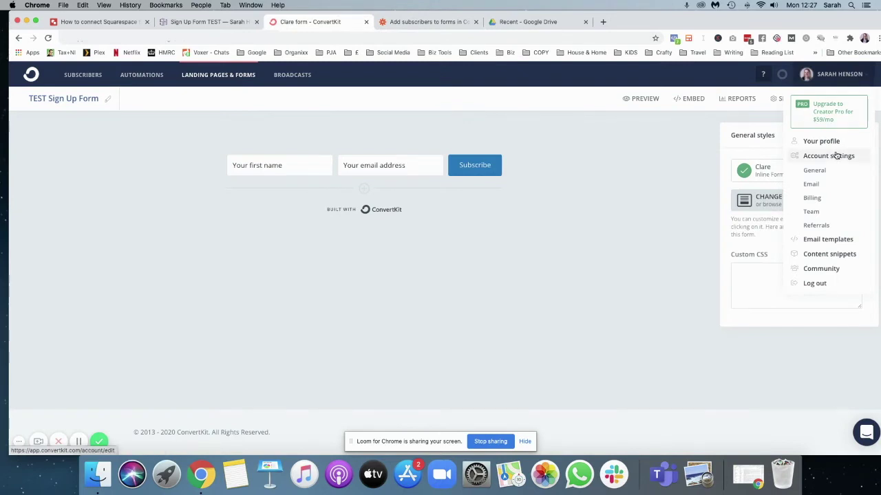
left_click(836, 155)
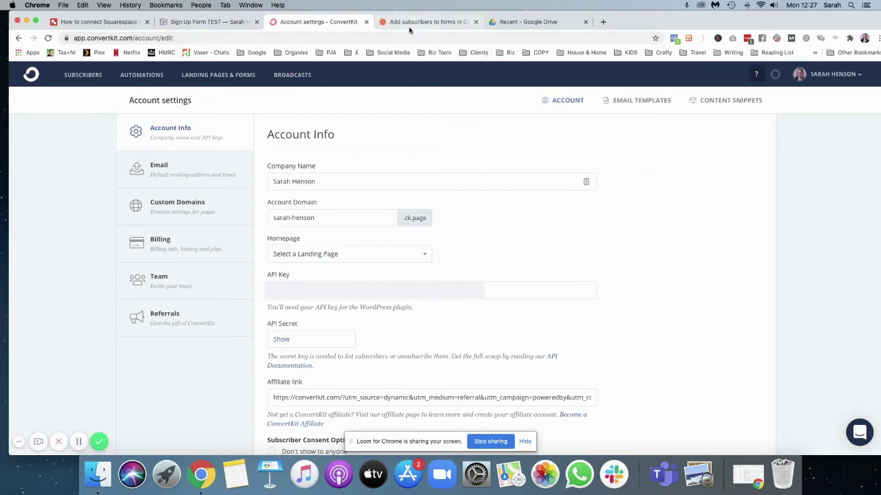
left_click(229, 78)
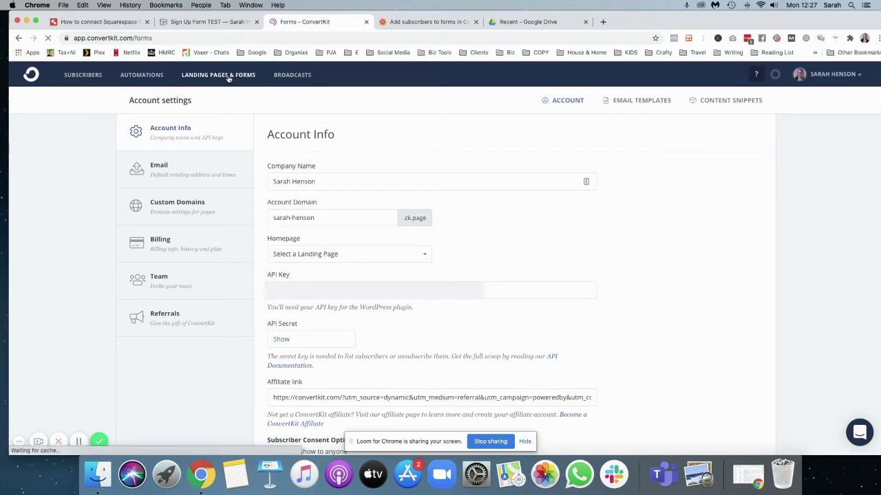
left_click(427, 22)
left_click(418, 309)
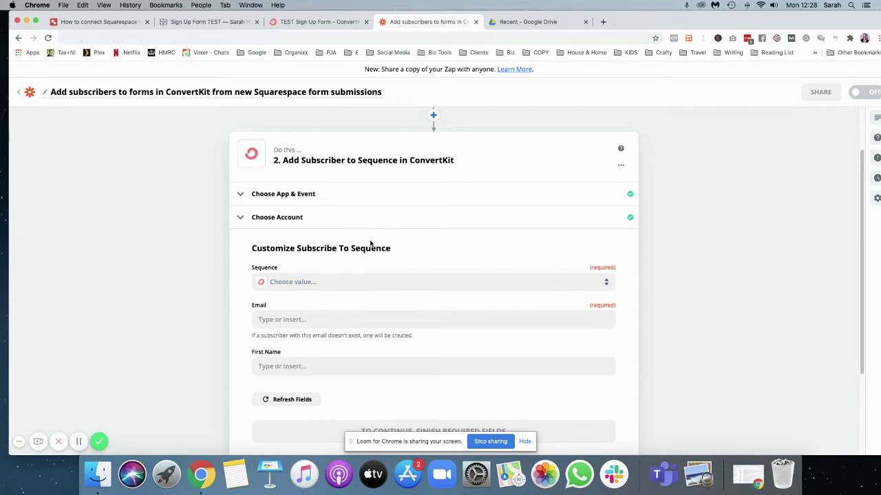
Switch the action event from Add Subscriber to Sequence to Add Subscriber to Form and confirm the account.
left_click(551, 283)
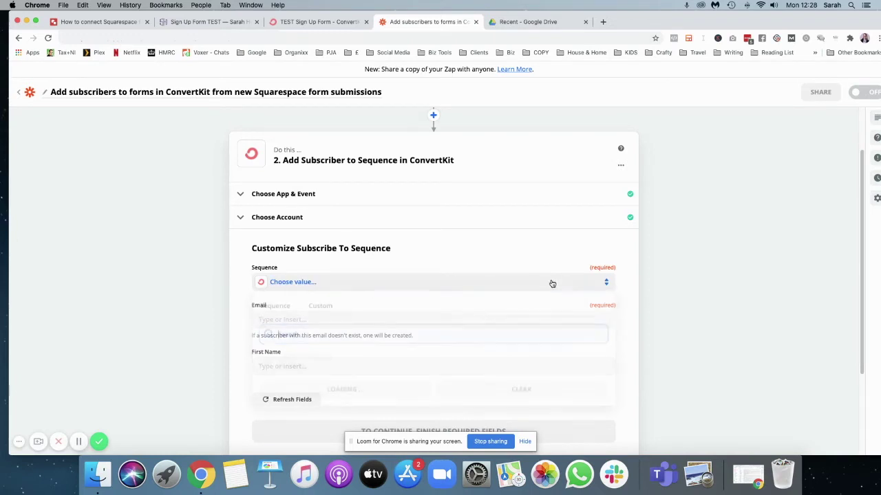
left_click(539, 238)
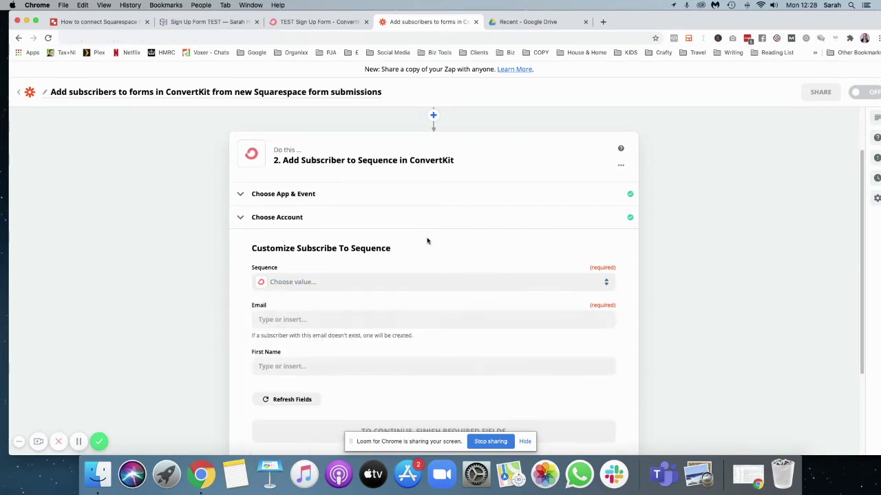
scroll(430, 232, "up", 2)
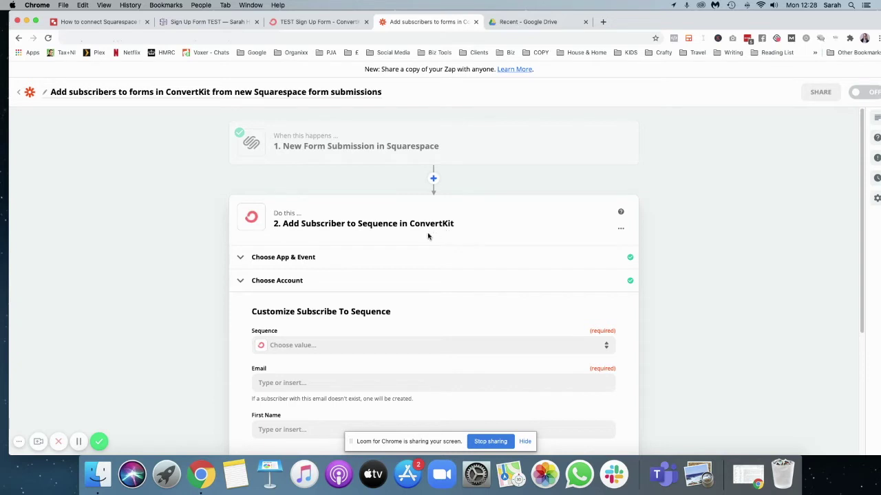
left_click(282, 259)
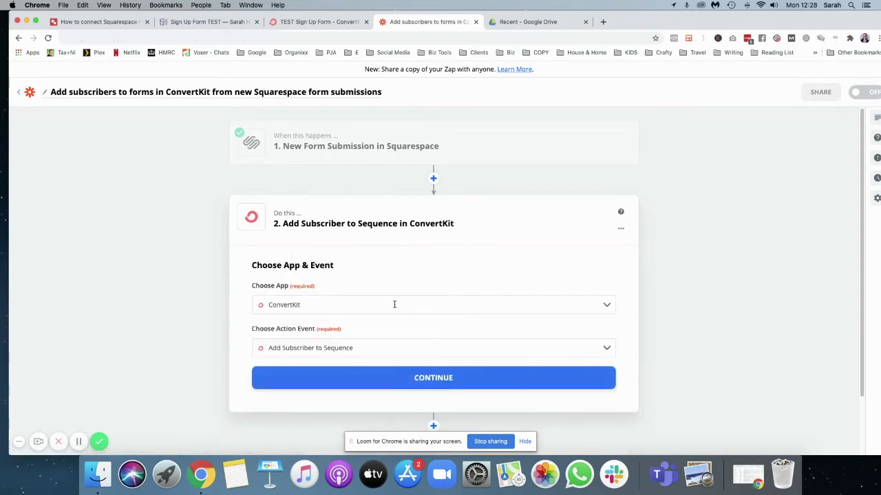
left_click(514, 347)
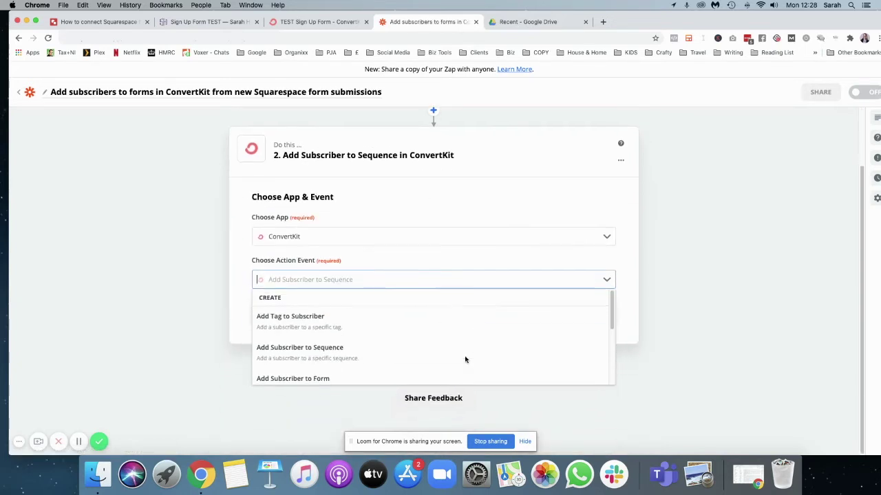
left_click(303, 379)
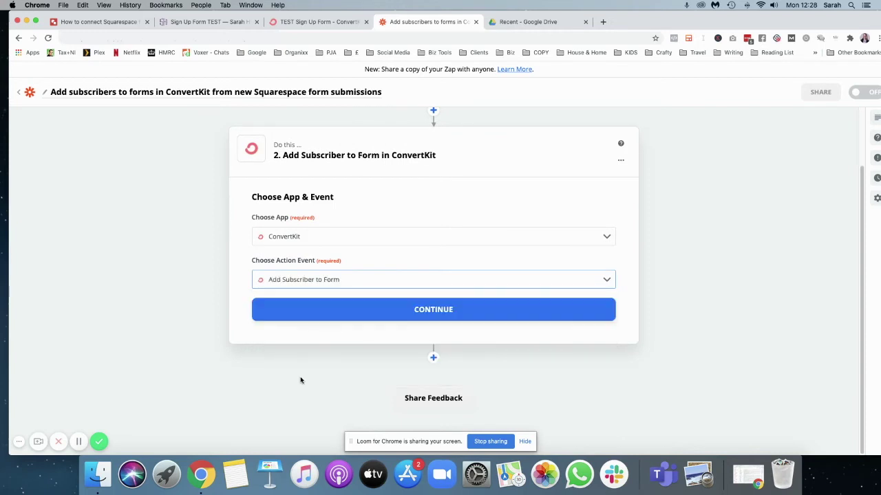
left_click(465, 309)
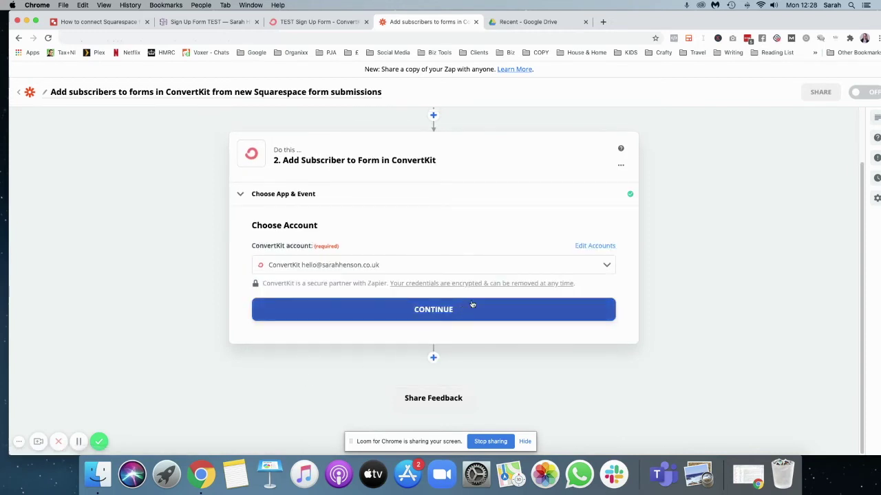
left_click(456, 309)
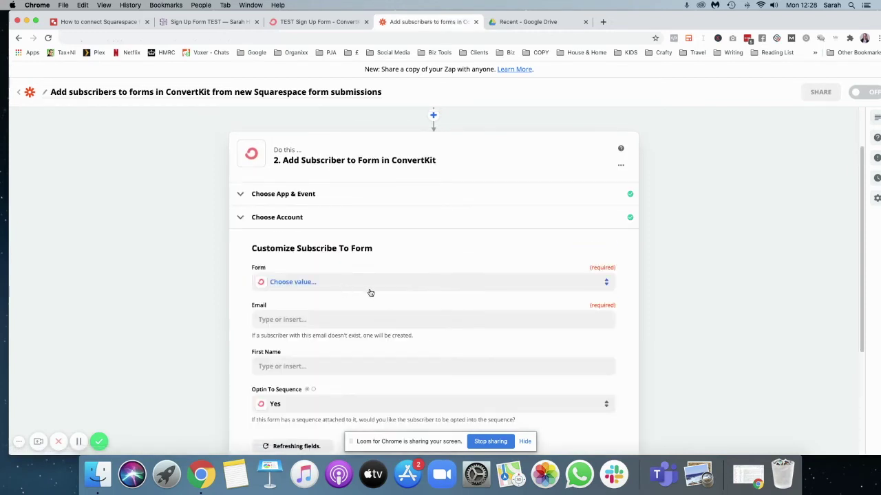
Choose TEST Sign Up Form as the ConvertKit form to subscribe to.
left_click(517, 284)
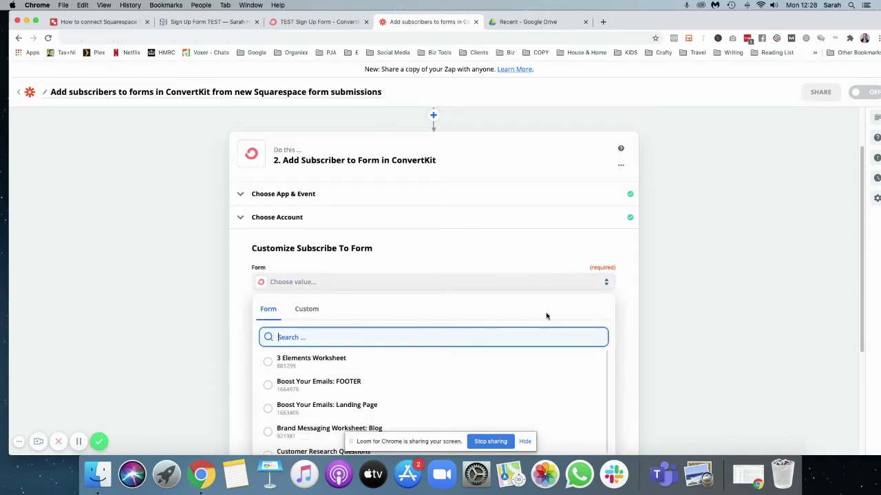
scroll(551, 318, "down", 10)
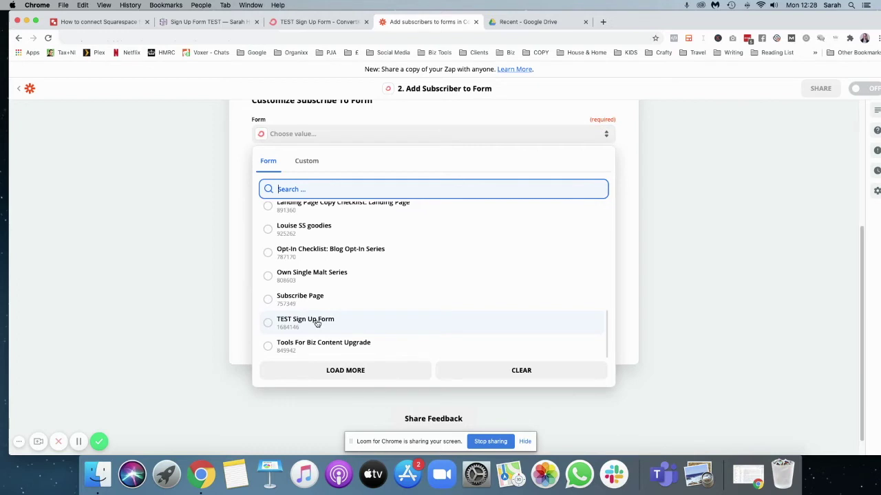
left_click(317, 324)
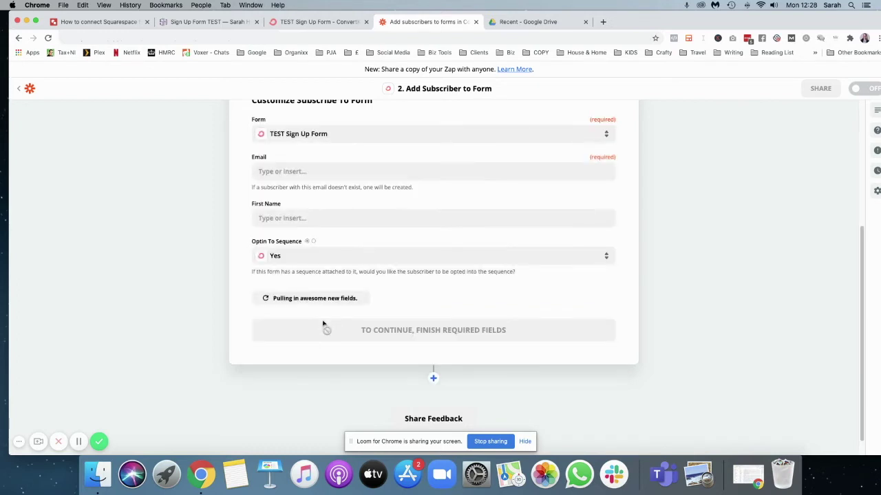
scroll(564, 278, "up", 2)
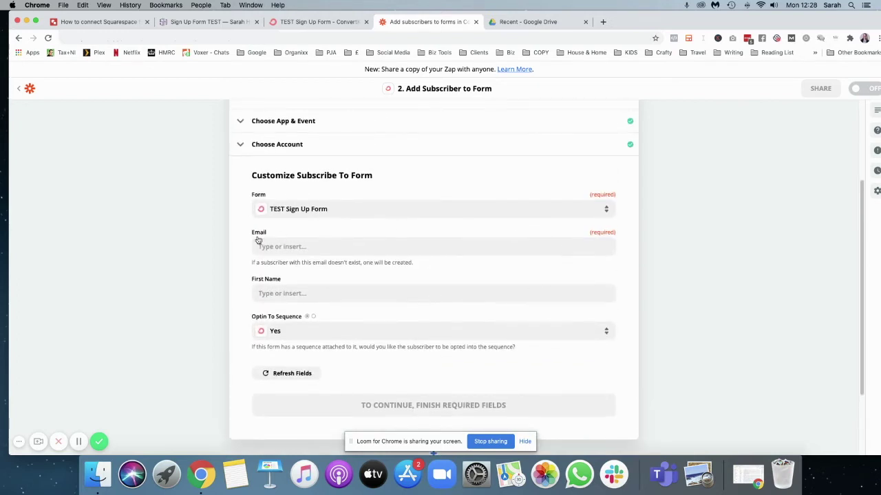
Map the Squarespace Email and First Name answers into the Email and First Name fields.
left_click(330, 247)
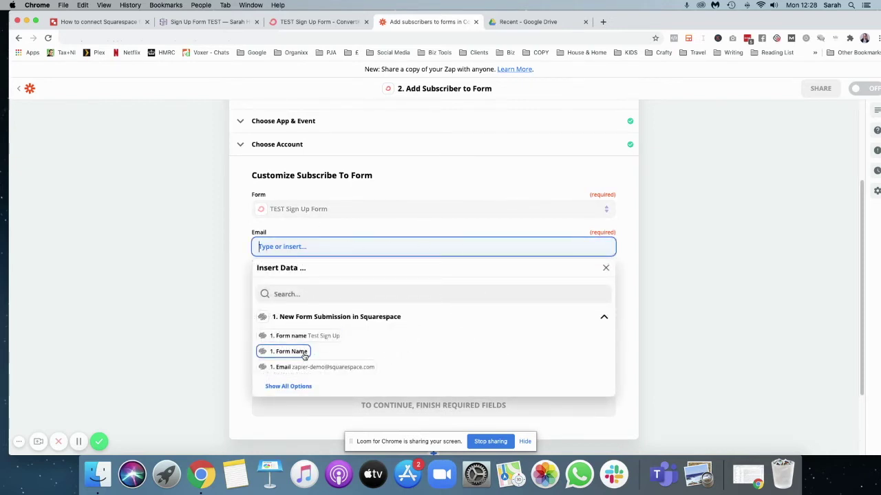
left_click(323, 370)
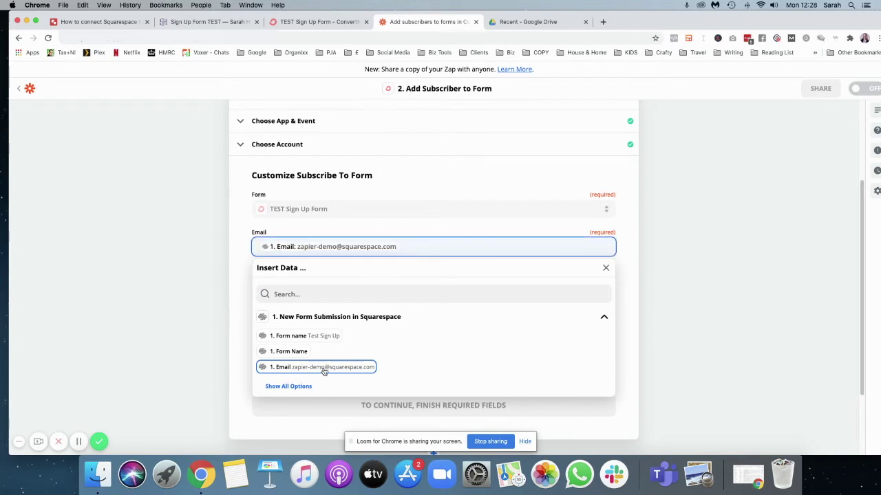
left_click(515, 230)
left_click(289, 293)
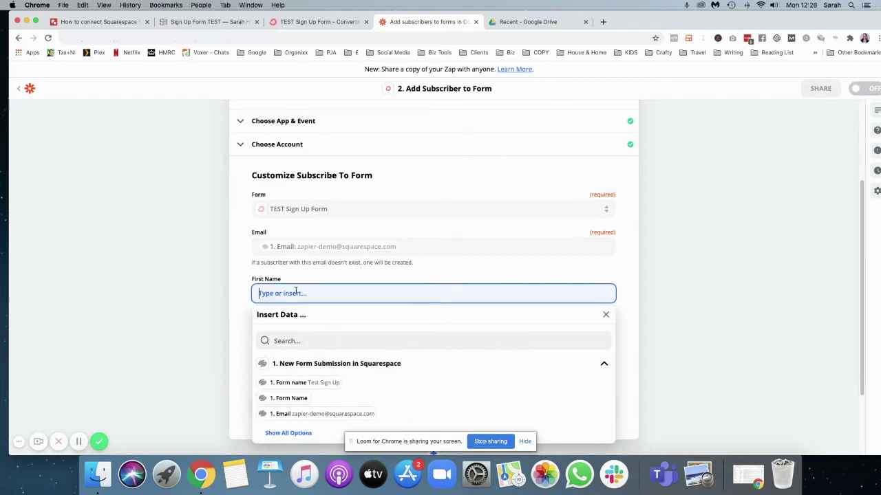
left_click(297, 398)
scroll(406, 352, "down", 2)
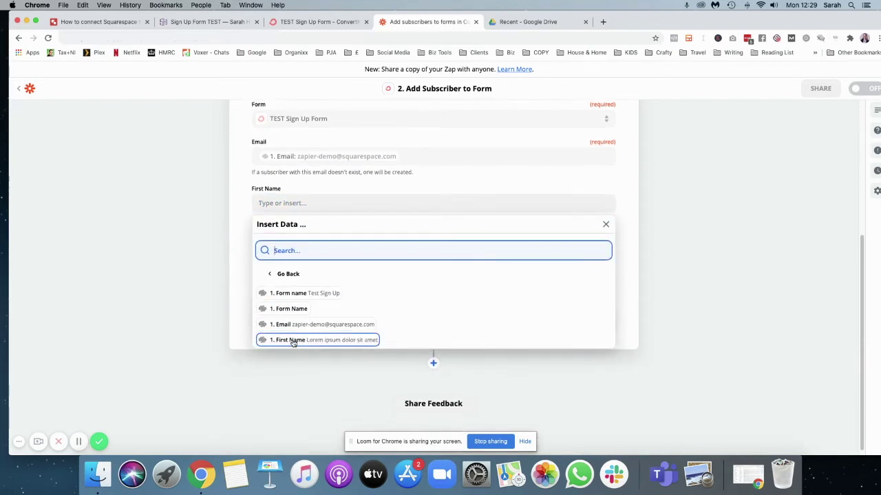
left_click(291, 341)
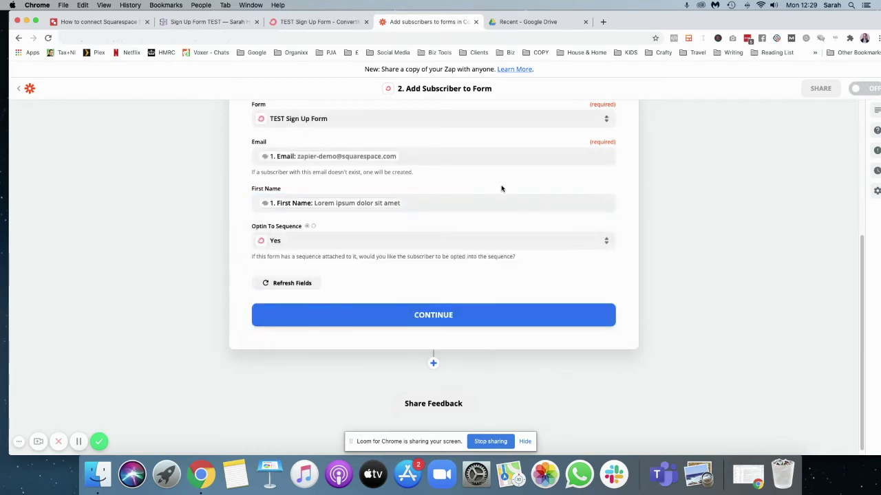
Set Optin To Sequence to No and continue.
left_click(571, 245)
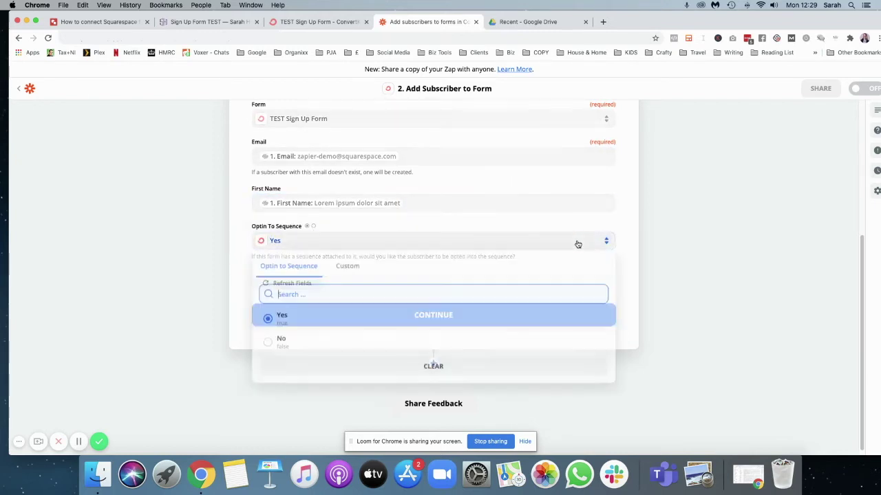
left_click(272, 344)
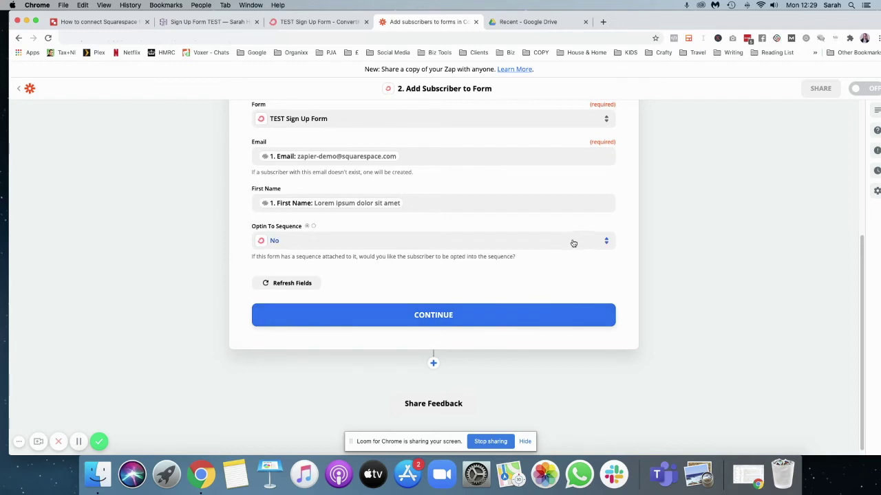
left_click(453, 318)
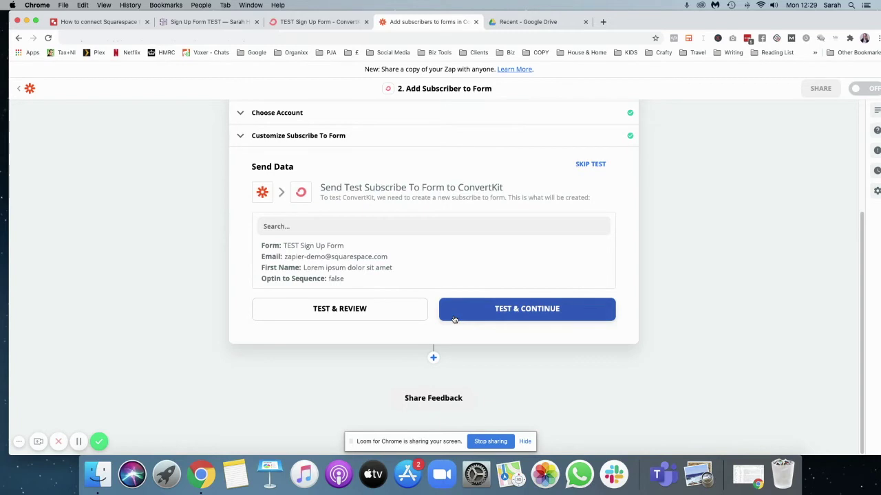
Test the ConvertKit step, turn the zap on, and return to the Squarespace sign-up page.
left_click(506, 311)
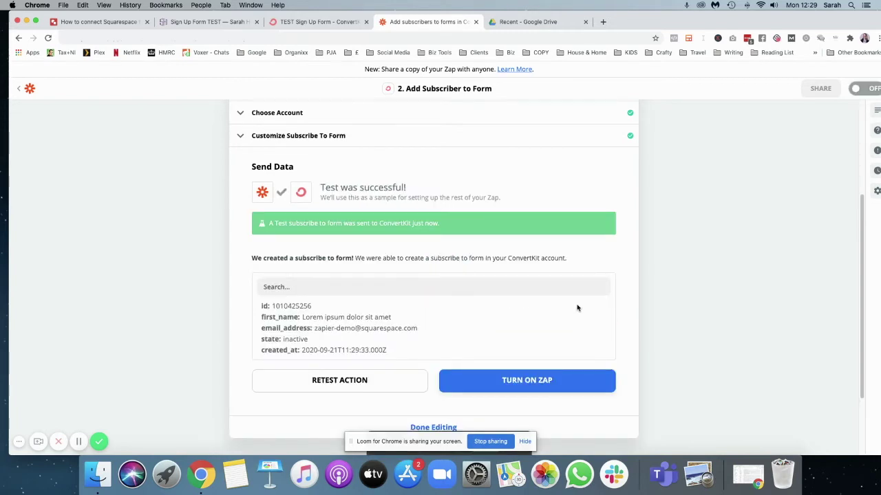
left_click(571, 380)
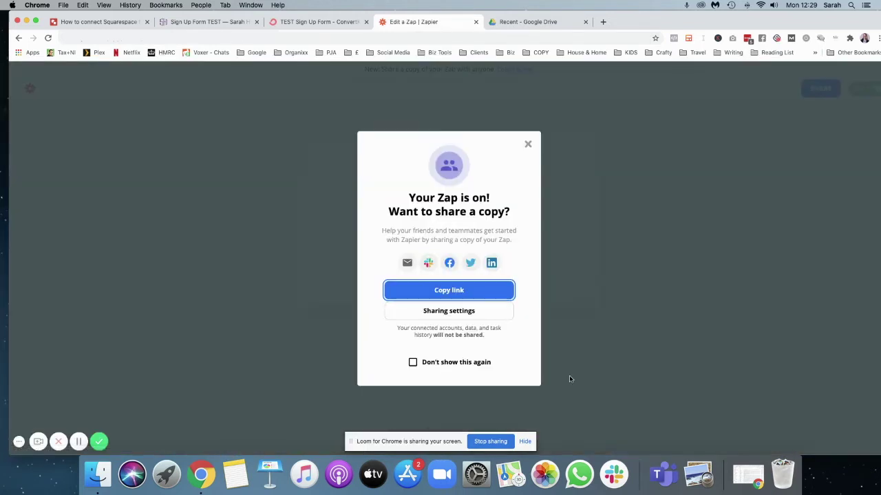
left_click(526, 144)
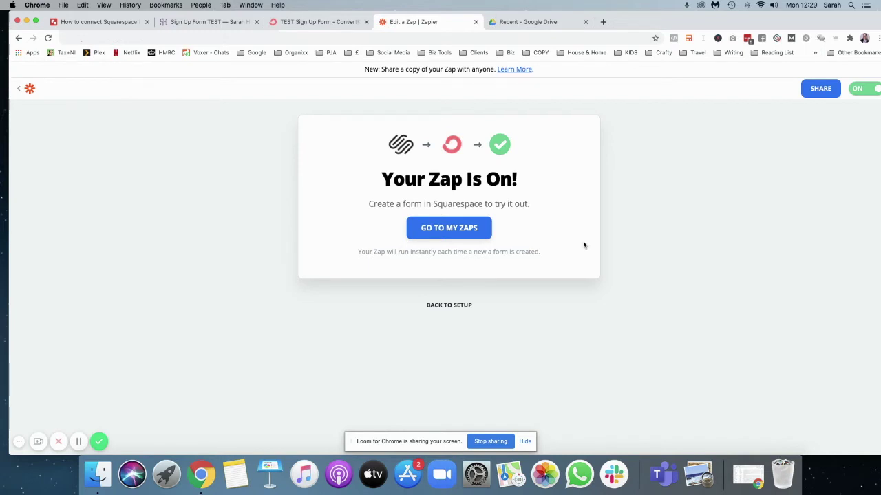
left_click(196, 22)
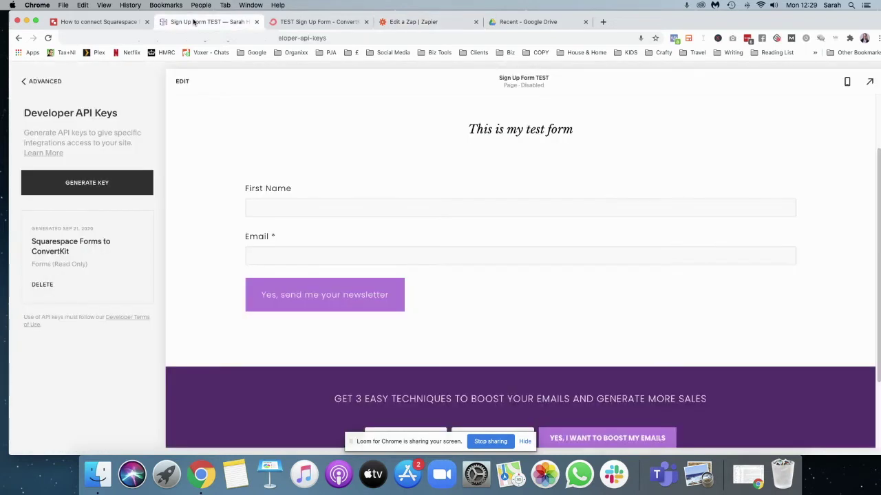
Confirm the form block's storage shows Zapier with 1 Zap connected and apply it.
left_click(182, 81)
mouse_move(274, 250)
left_click(450, 220)
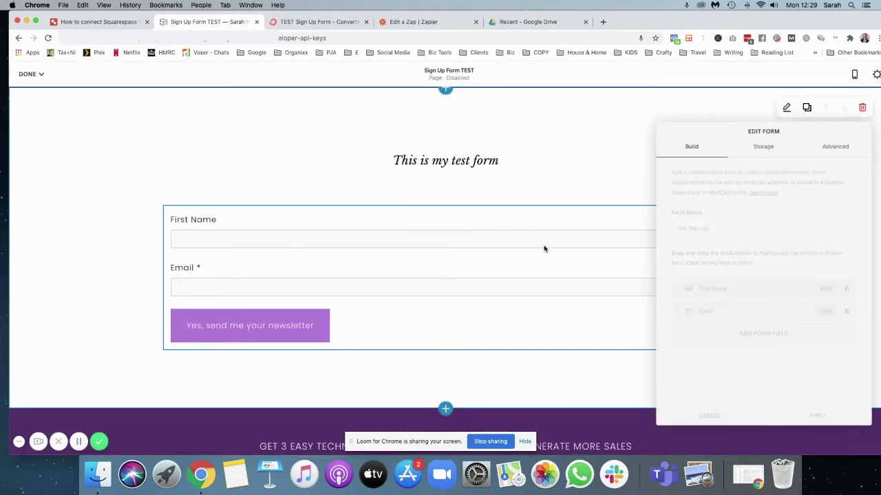
left_click(754, 148)
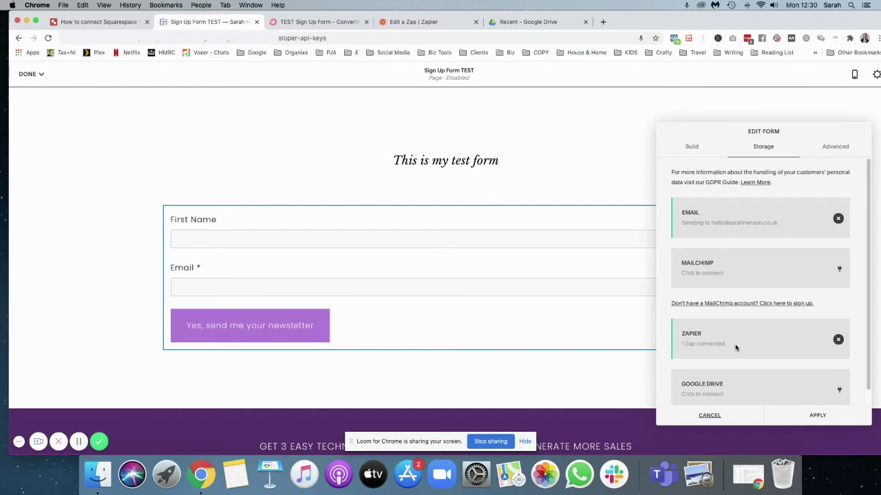
scroll(735, 347, "down", 1)
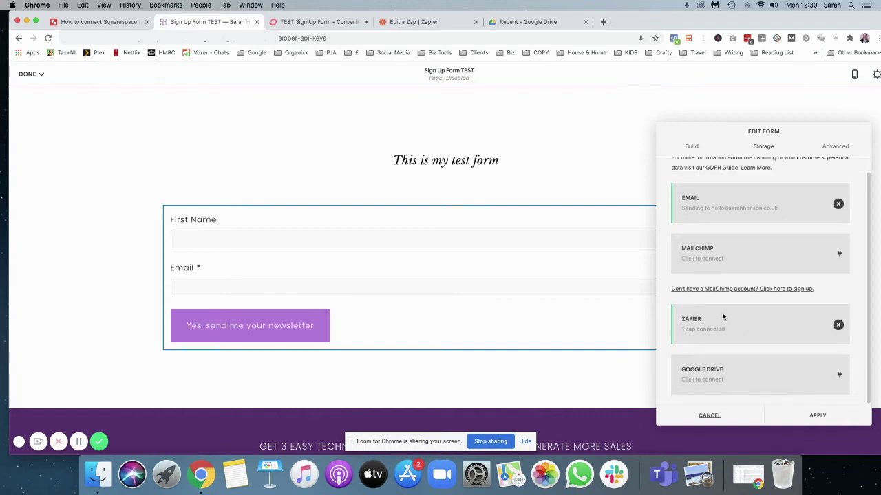
left_click(817, 416)
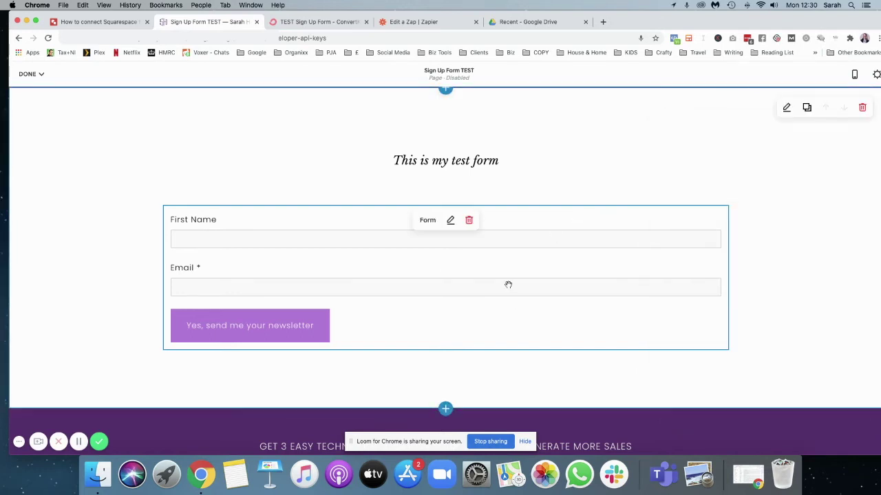
Save the Squarespace page, then open the TEST Sign Up Form settings in ConvertKit.
left_click(31, 73)
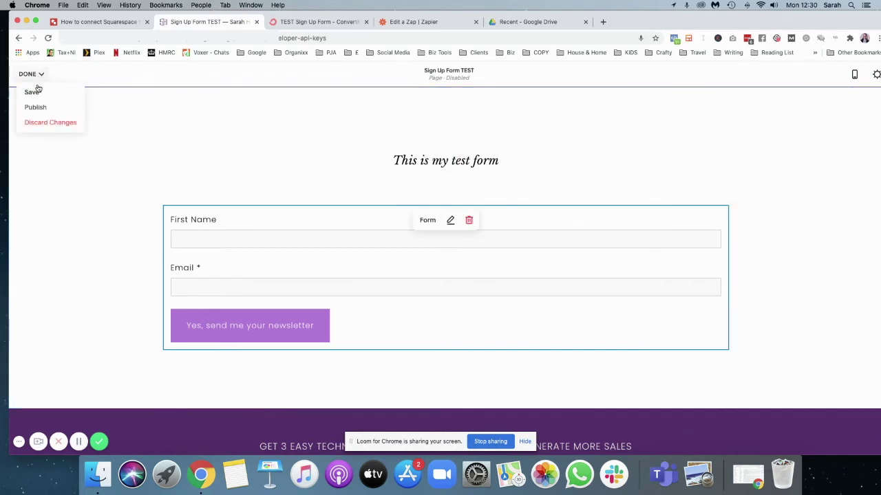
left_click(32, 92)
key("ctrl+Tab")
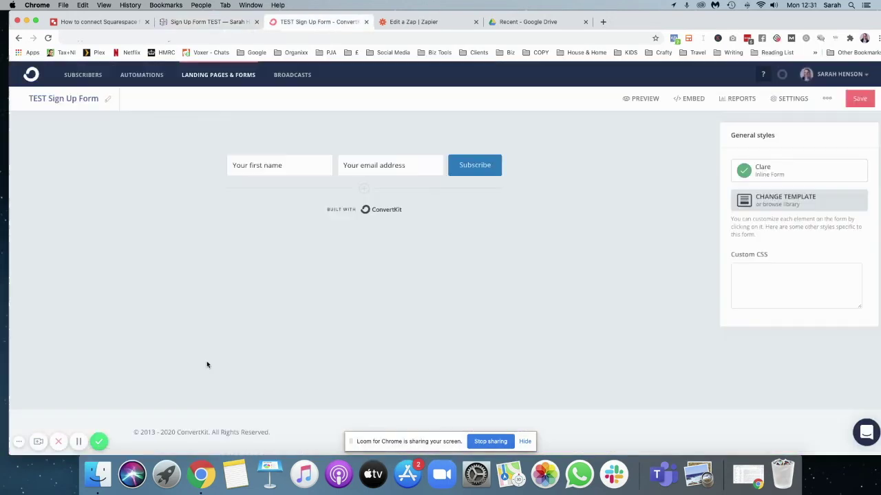
left_click(798, 100)
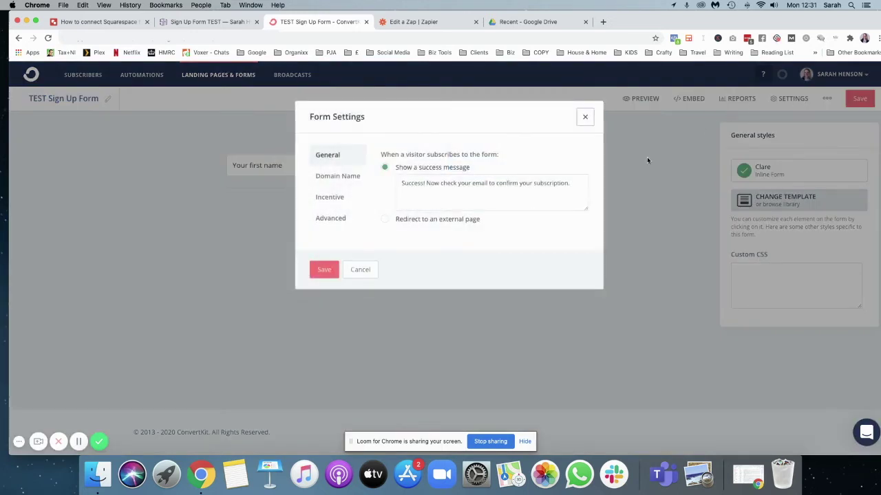
Turn off the TEST Sign Up Form's incentive email, then save the settings and the form.
left_click(341, 197)
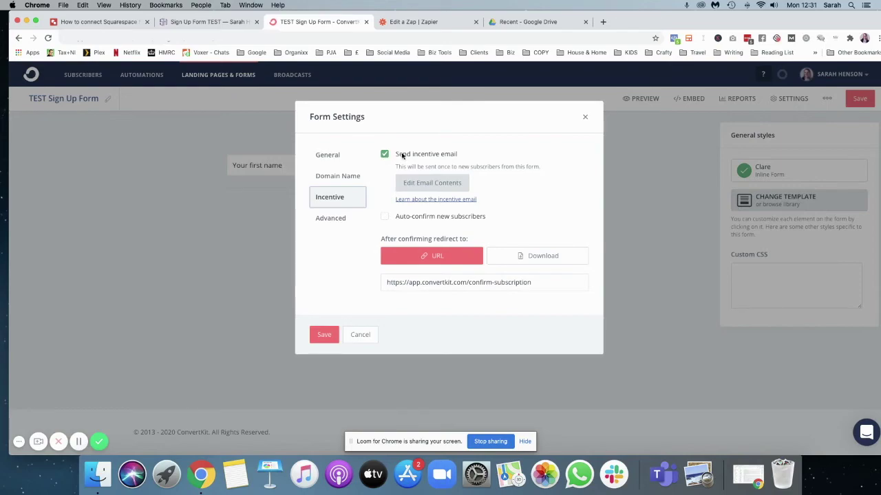
left_click(603, 23)
left_click(385, 154)
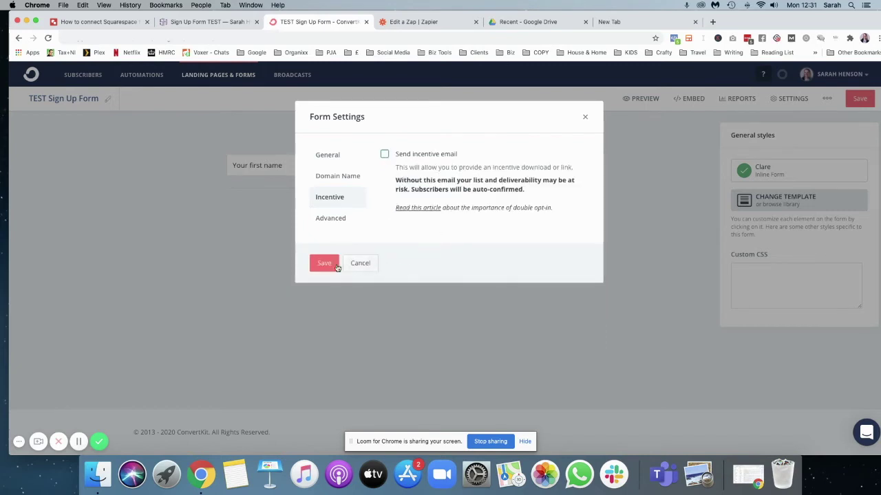
left_click(332, 264)
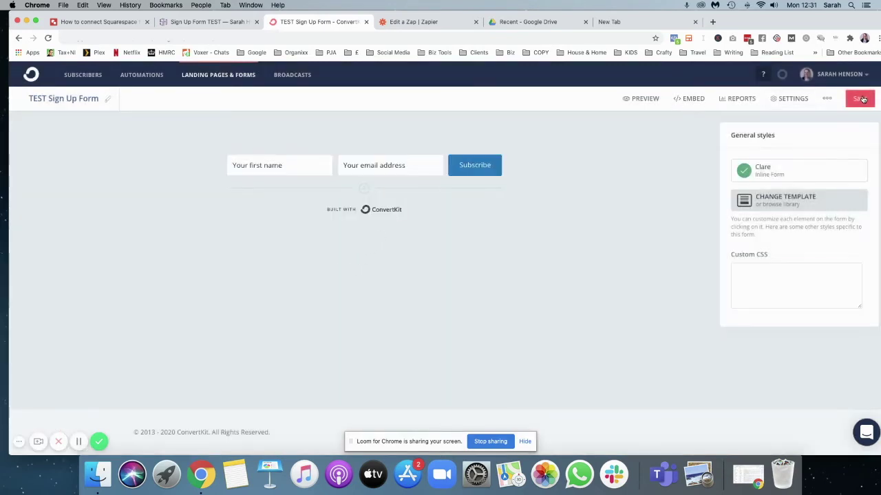
left_click(201, 23)
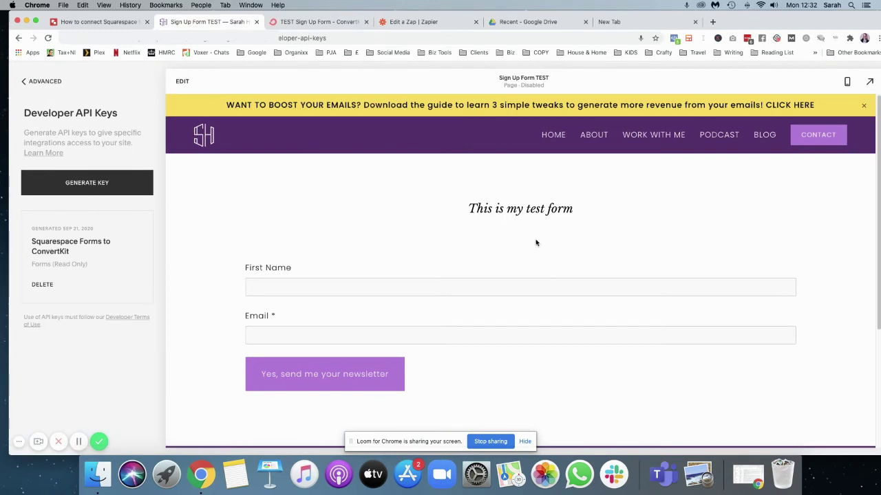
Submit a test first name and email through the full-width form and see 'Thank you!'.
left_click(869, 84)
left_click(211, 263)
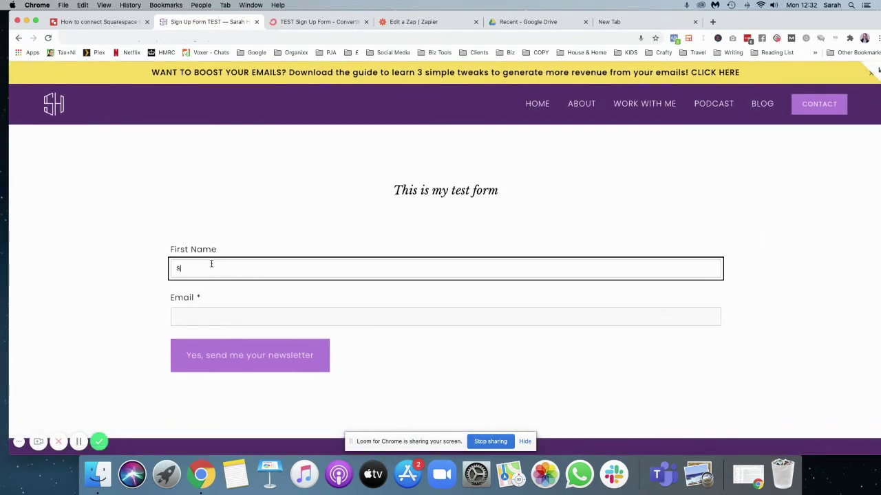
left_click(189, 315)
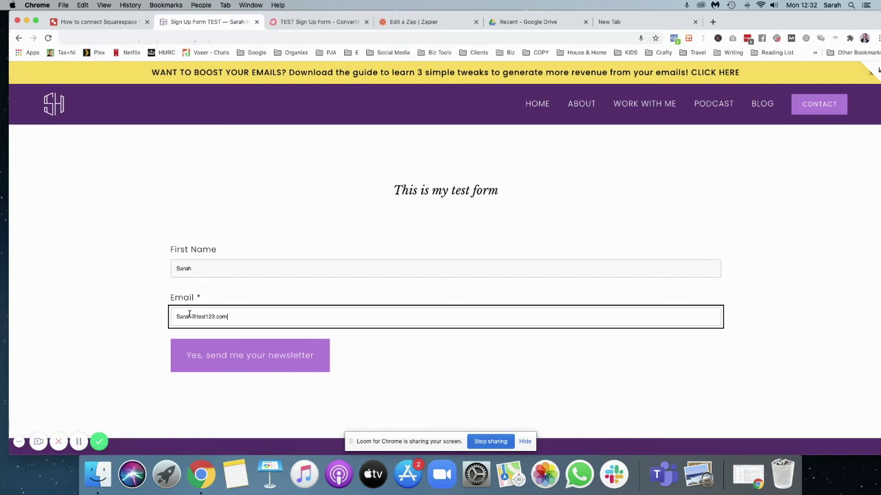
left_click(215, 363)
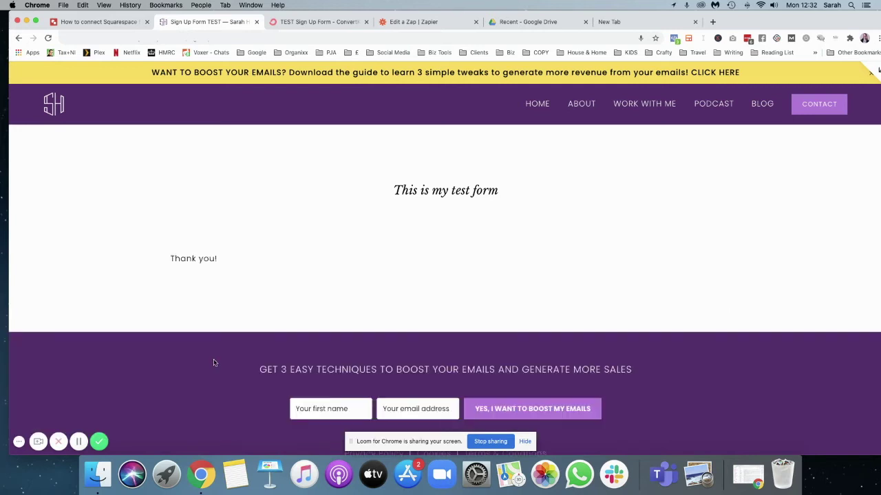
left_click_drag(170, 258, 234, 260)
left_click(456, 230)
left_click(874, 71)
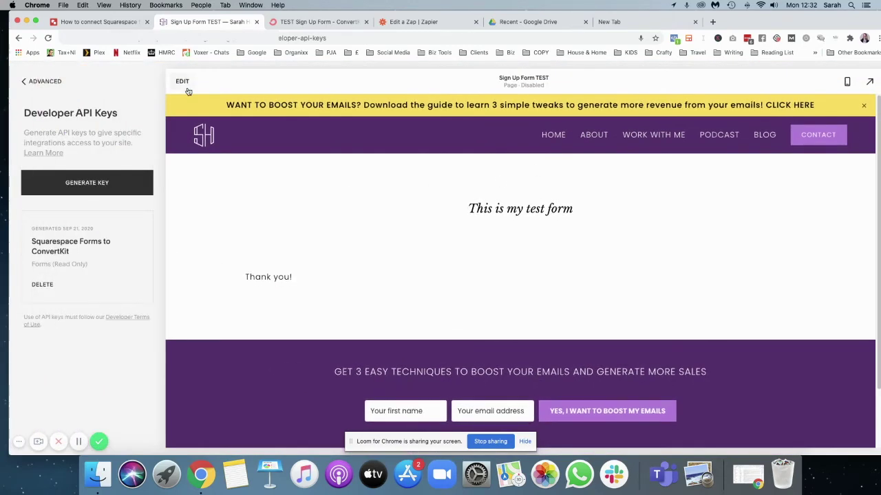
Review the form's Advanced post-submit 'Thank you!' message, apply, save the page, then open ConvertKit.
left_click(184, 82)
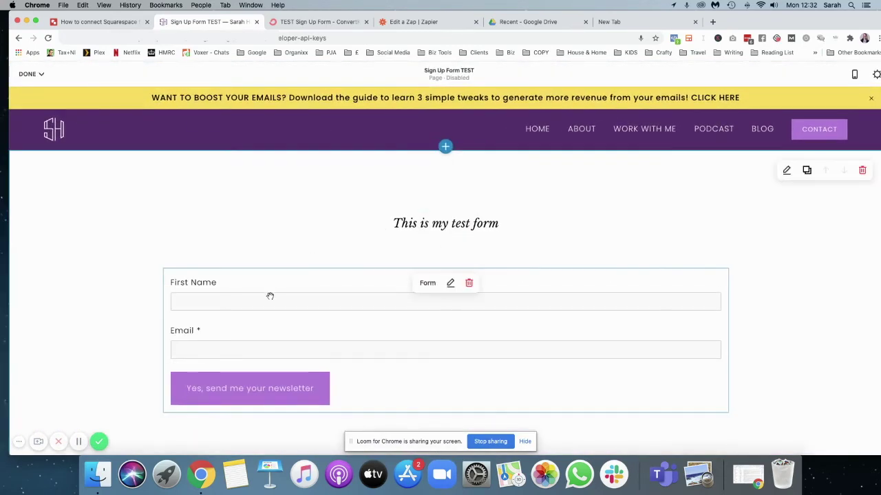
left_click(450, 284)
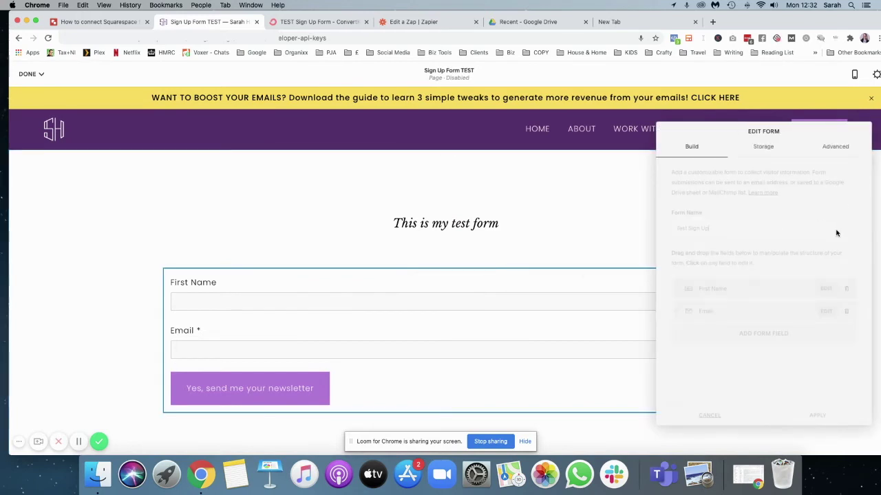
left_click(833, 152)
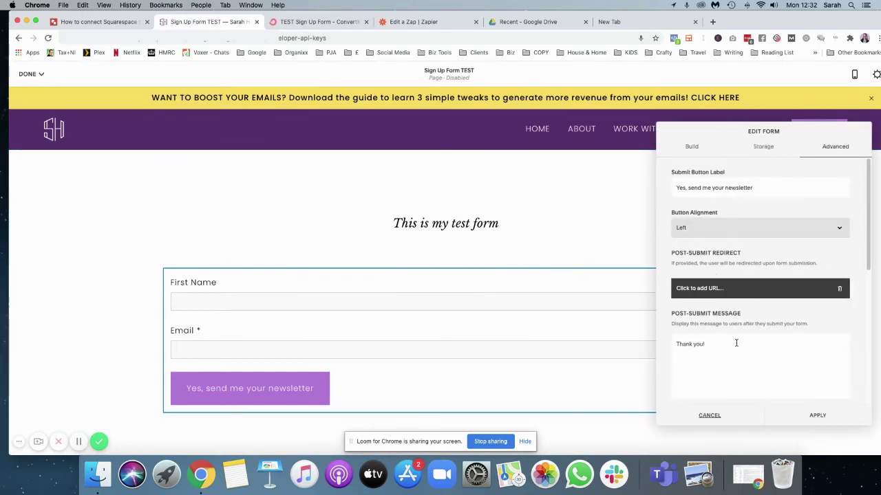
left_click_drag(735, 340, 645, 347)
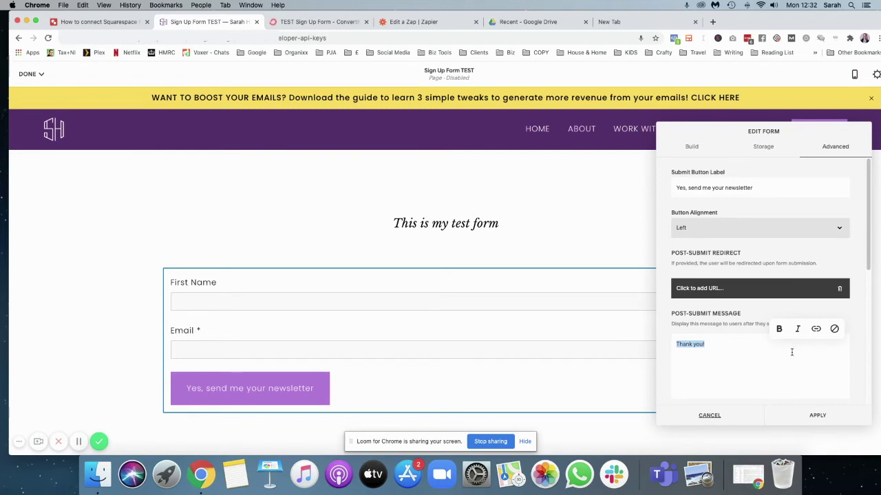
left_click(682, 291)
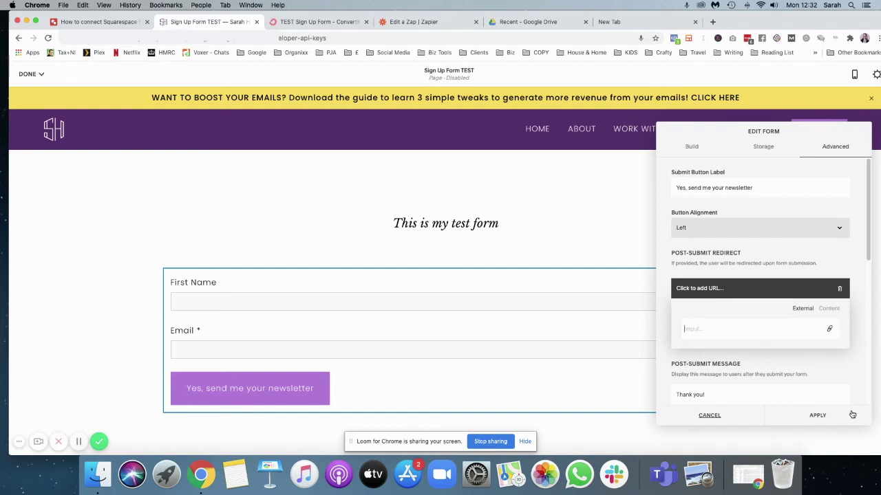
left_click(830, 415)
left_click(28, 74)
left_click(29, 91)
left_click(347, 23)
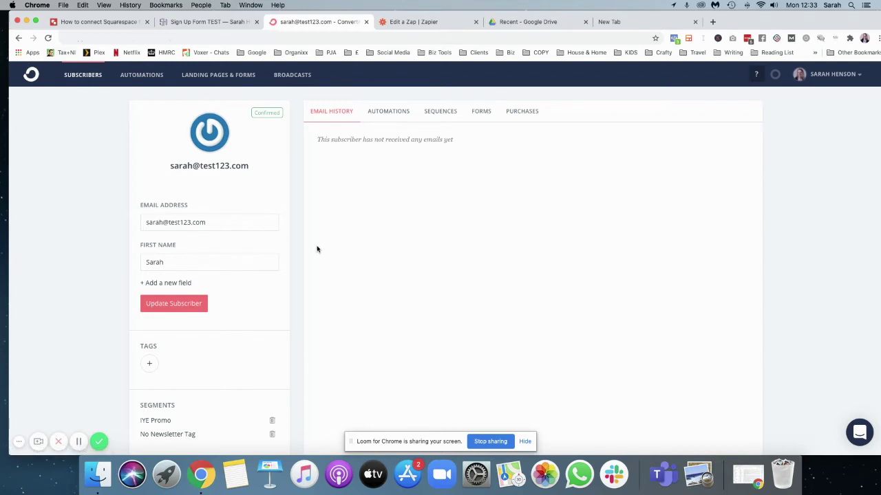
Check the subscriber's Forms tab lists TEST Sign Up Form, then return to the Squarespace page.
scroll(316, 247, "down", 3)
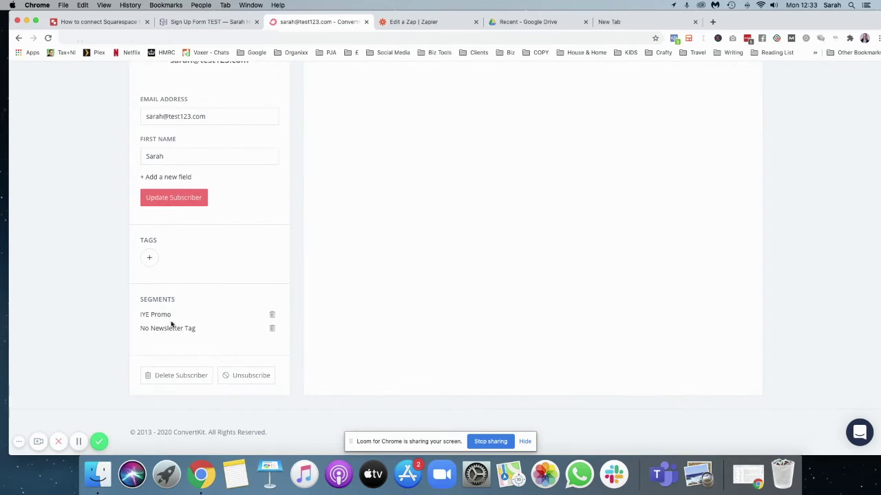
scroll(182, 303, "up", 3)
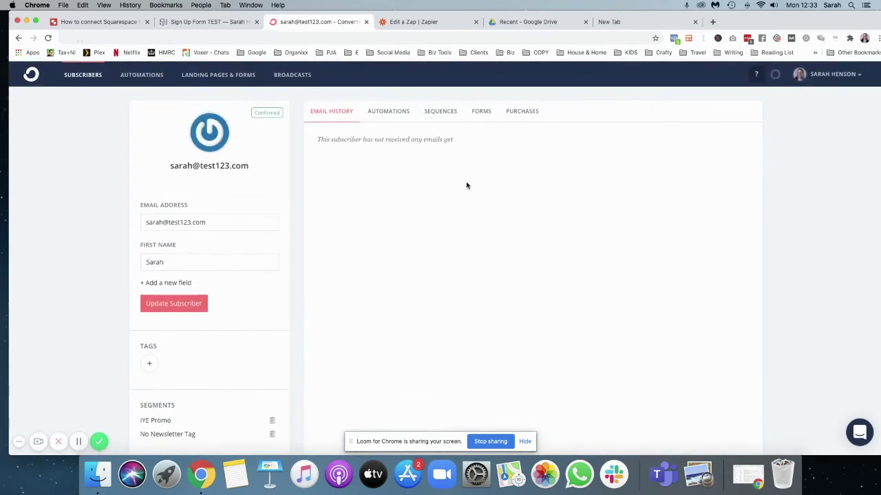
left_click(481, 112)
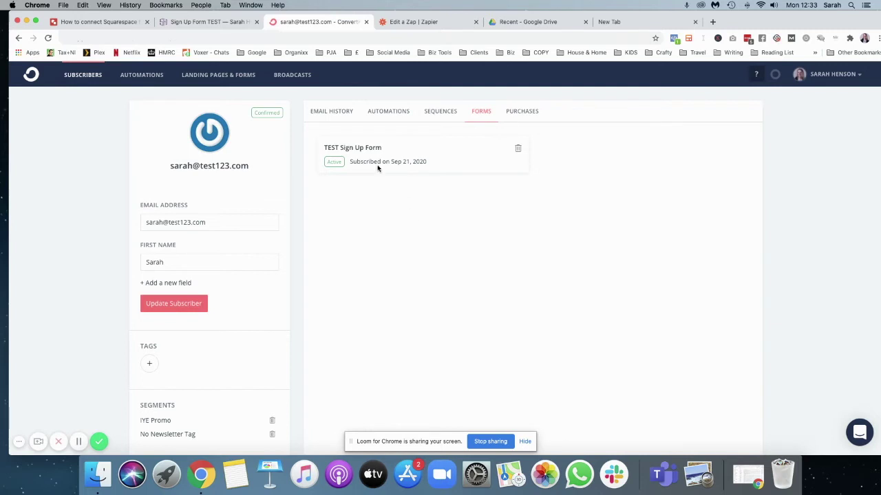
left_click(218, 23)
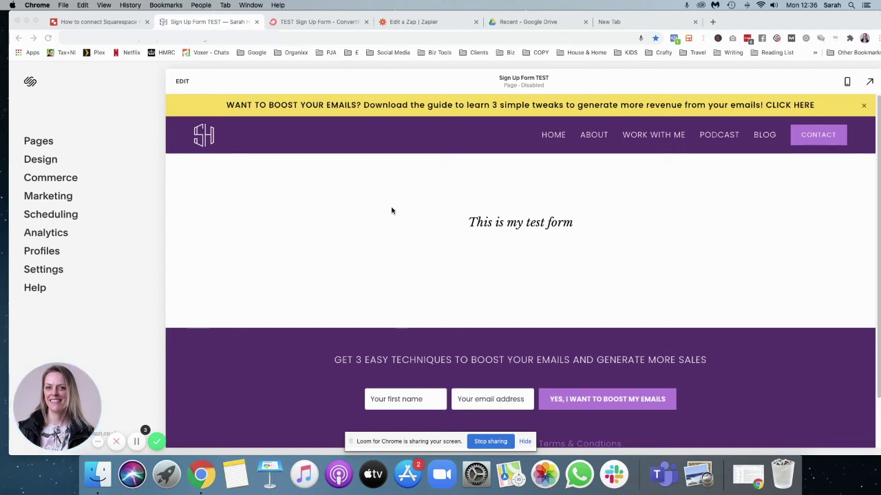
Bring up the 'How to connect Squarespace form with your ESP' Google Drawings diagram.
left_click(75, 21)
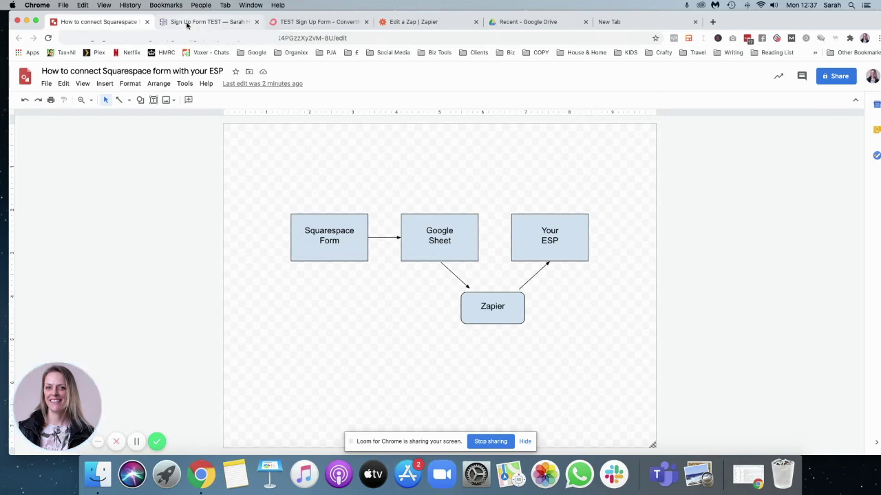
Return to the Squarespace test page after viewing the diagram.
left_click(188, 25)
Insert a form block under the heading and delete its Message and Subject fields.
left_click(183, 81)
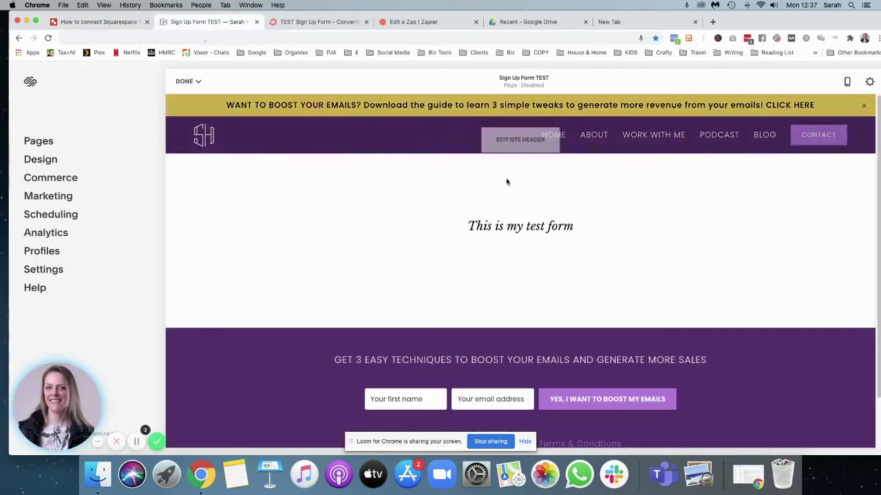
left_click(163, 270)
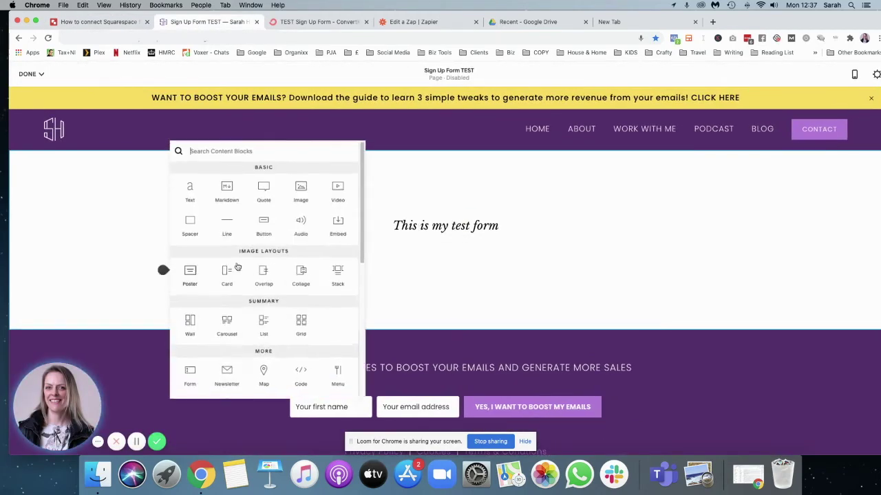
left_click(190, 371)
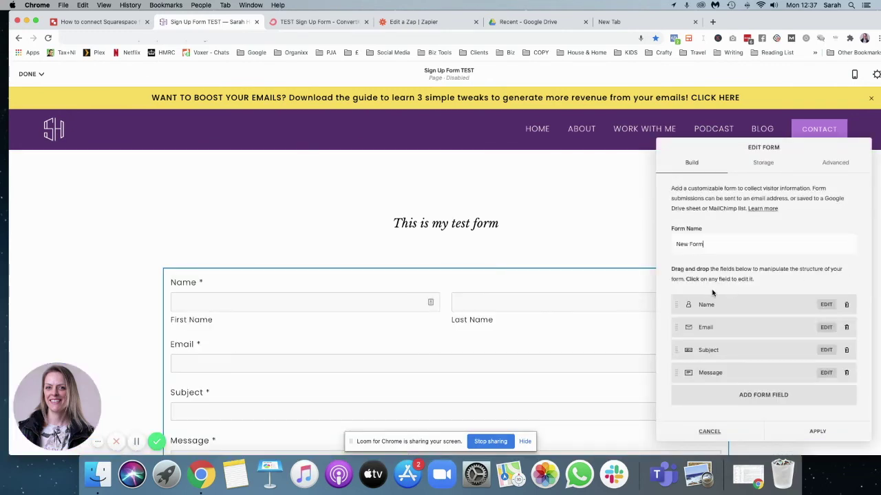
left_click(846, 372)
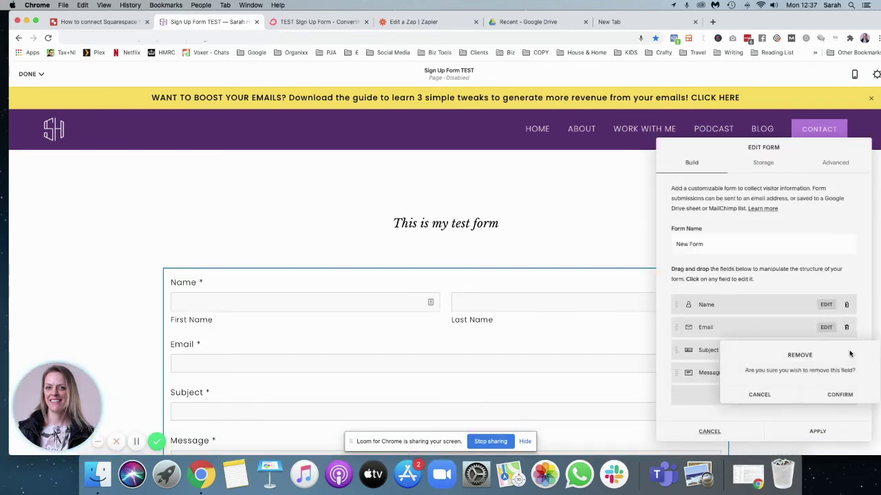
left_click(839, 394)
left_click(846, 349)
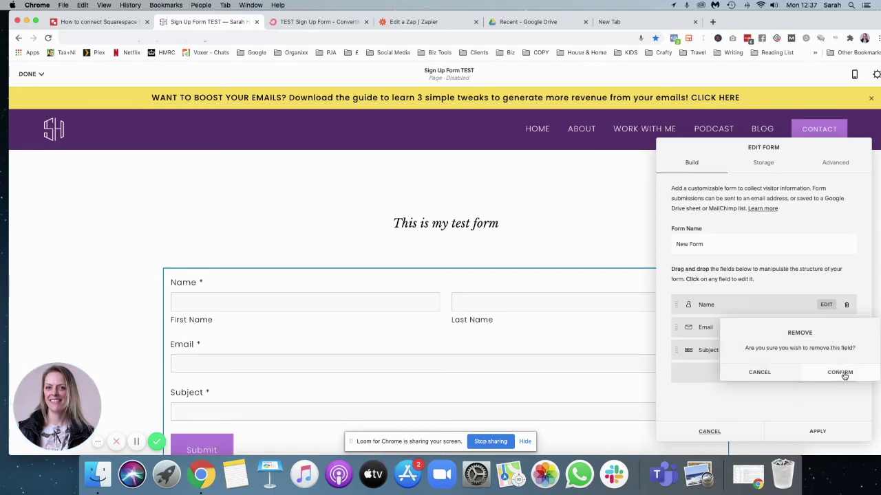
left_click(842, 372)
Add a 'Filst Name' text field above Name, delete Name, and open Storage.
left_click(750, 361)
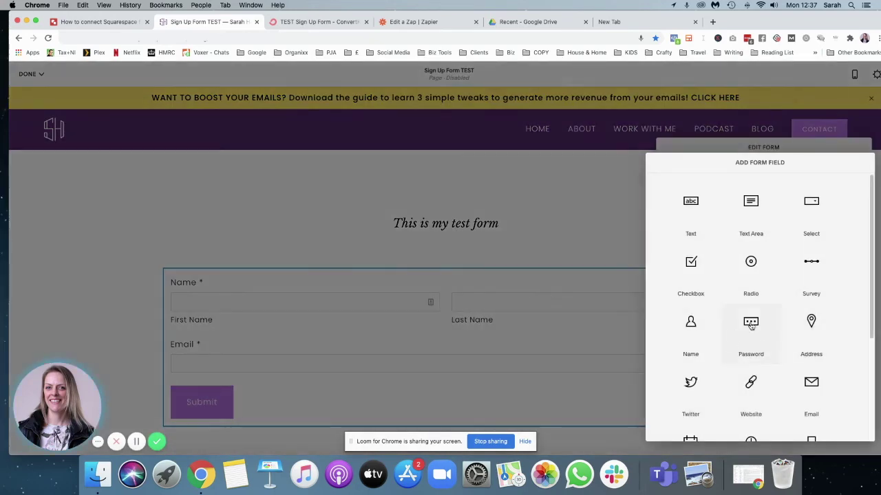
left_click(691, 206)
type("Filst Name")
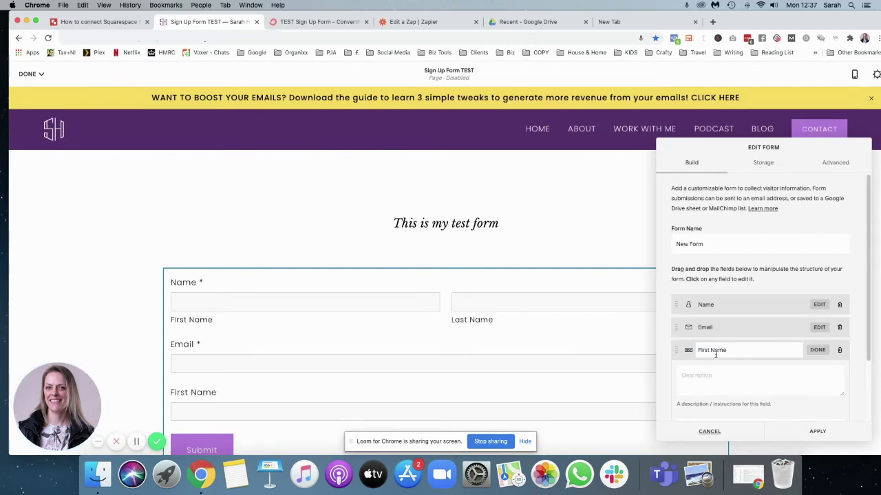
left_click_drag(674, 350, 679, 312)
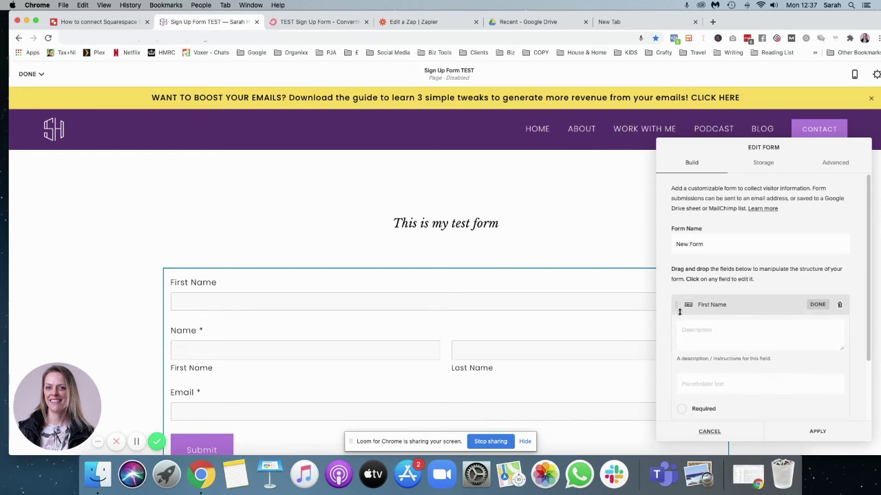
left_click(817, 304)
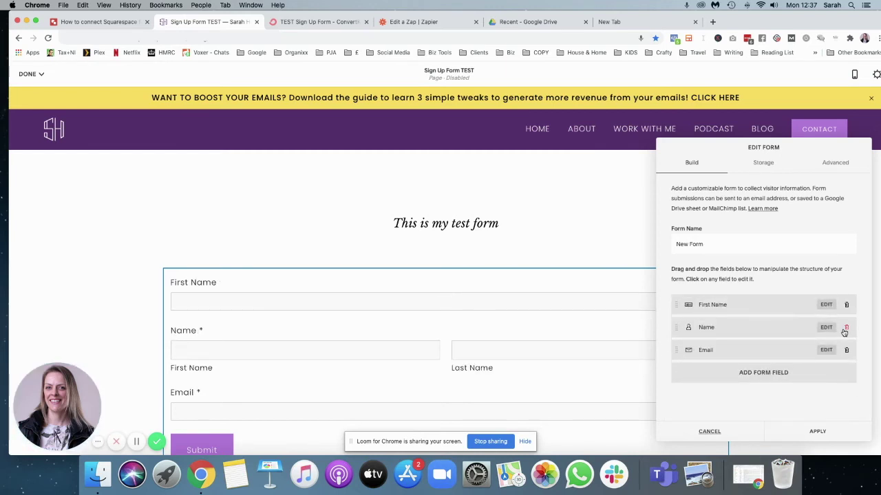
left_click(846, 329)
left_click(837, 352)
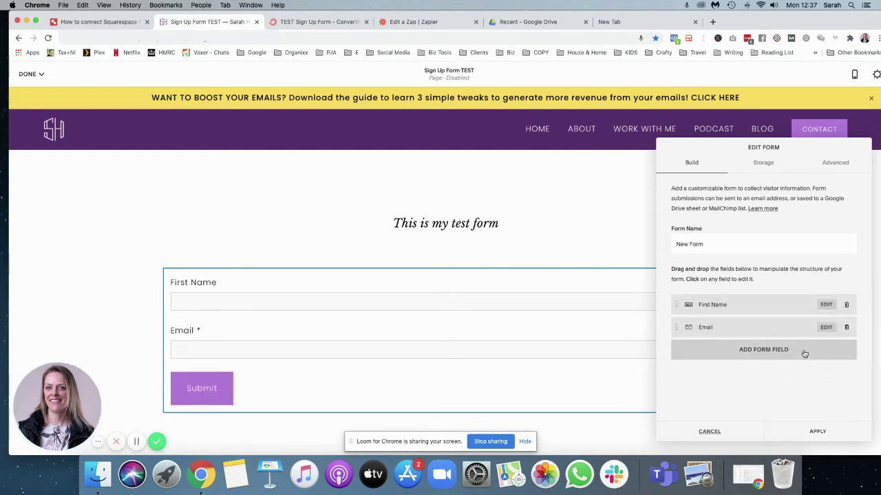
left_click(763, 164)
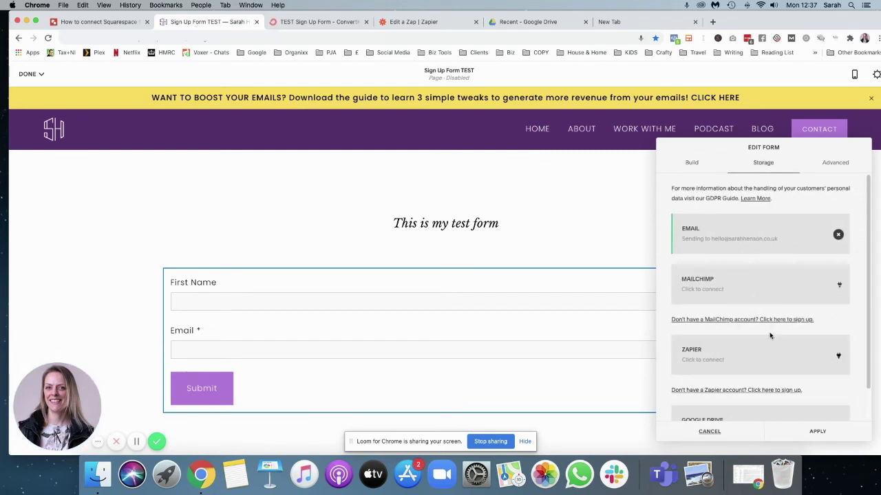
Link the Google account's Drive to the Squarespace form storage, allowing access to Drive files and spreadsheets.
scroll(740, 351, "down", 1)
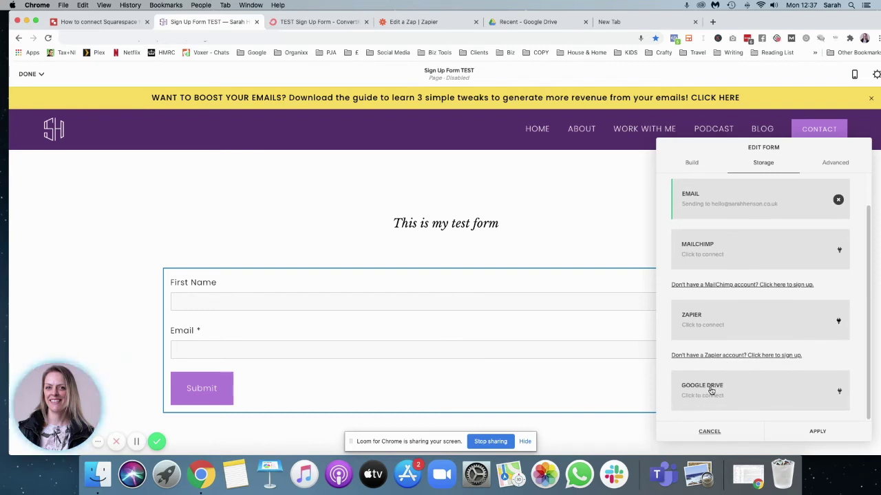
left_click(712, 391)
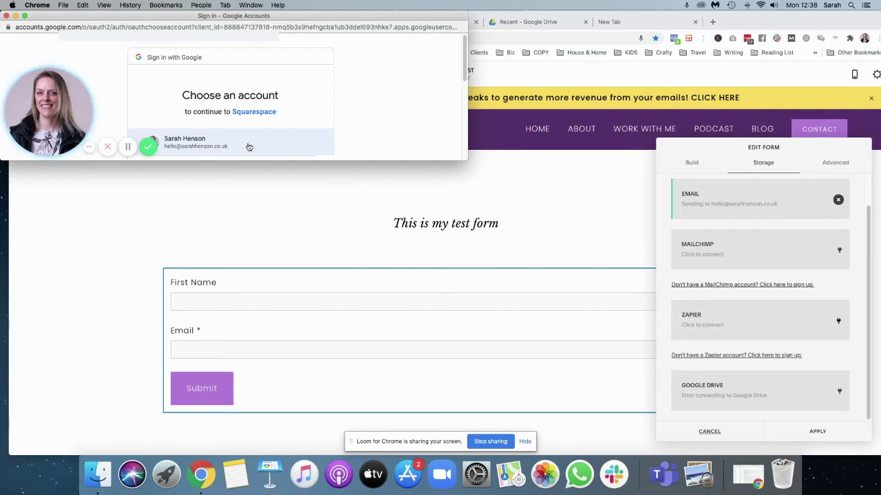
left_click(216, 143)
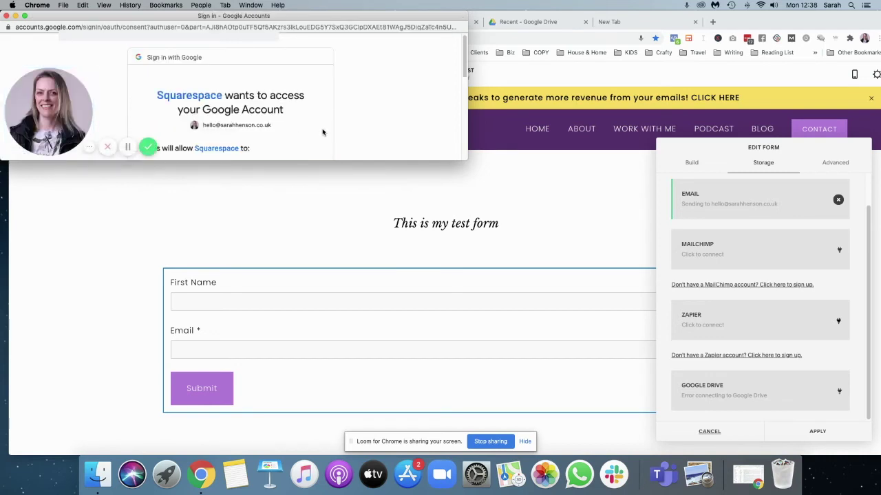
left_click_drag(300, 161, 348, 382)
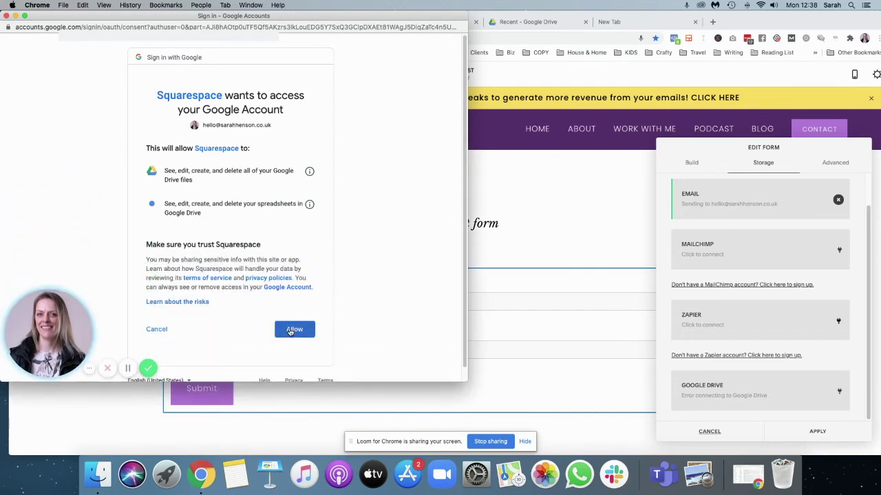
left_click(297, 329)
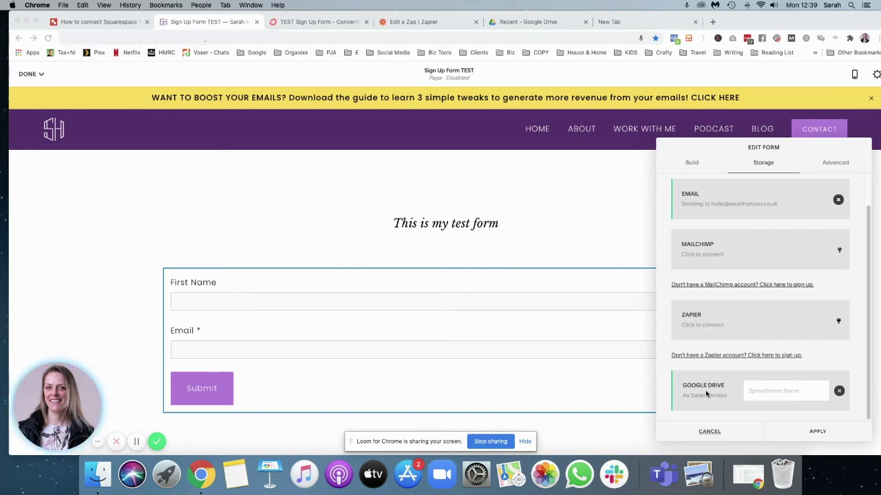
left_click(755, 391)
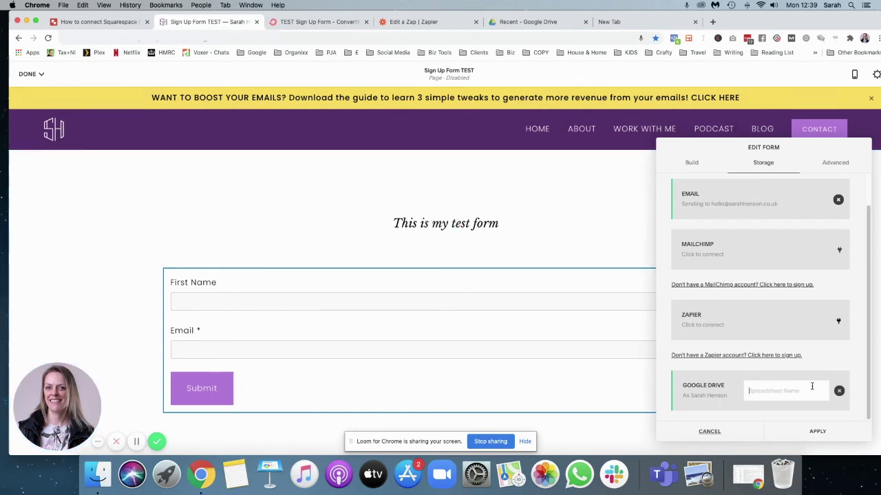
Name the form's Drive spreadsheet 'TEST Sign Up 123', apply the storage settings, and go to Google Drive.
left_click(774, 391)
type("TEST SignUp")
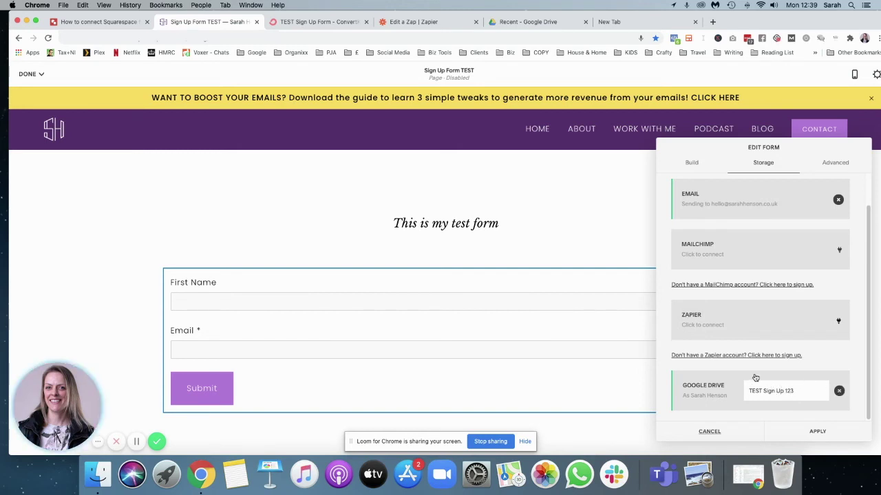
left_click(812, 432)
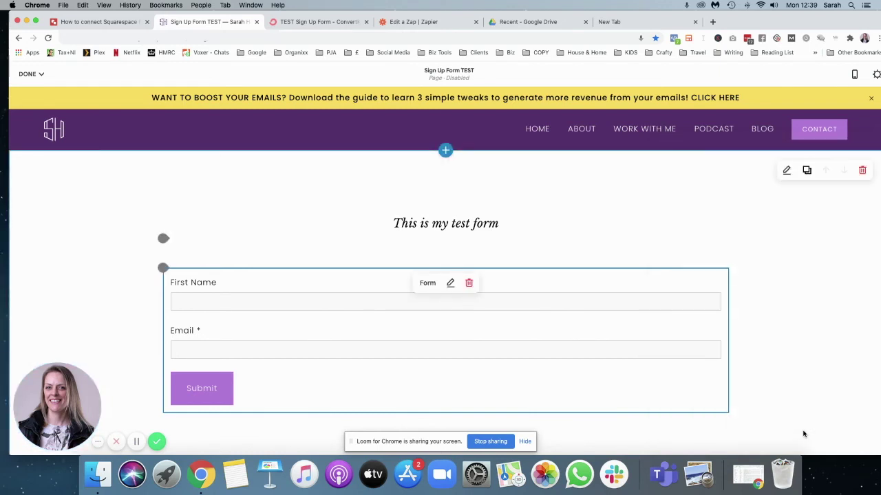
left_click(526, 21)
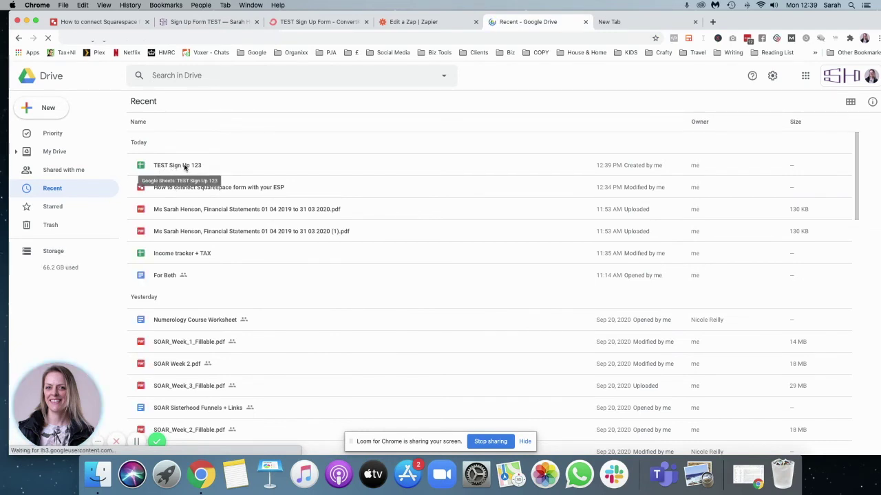
Return to the Zapier dashboard once the new sheet appears in Drive's Recent list.
key("ctrl+shift+Tab")
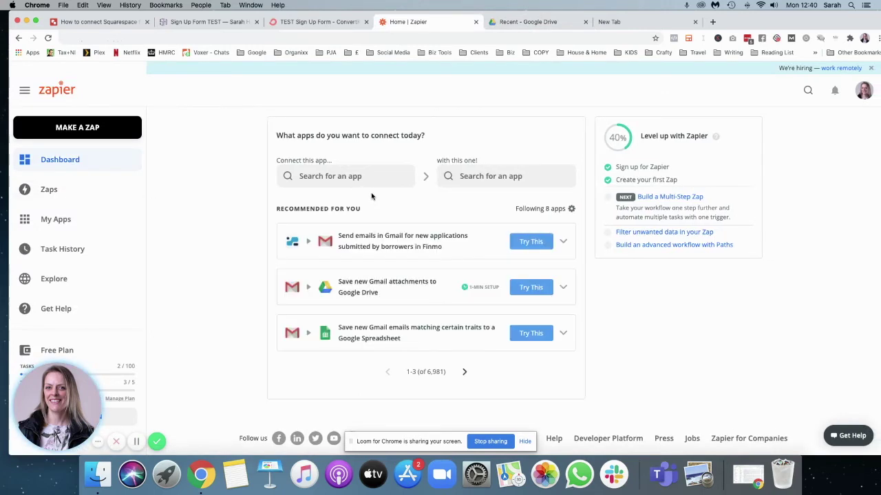
Pair Google Sheets with ConvertKit and start the suggested 'Add ConvertKit subscribers from a Google Sheets spreadsheet' zap.
left_click(313, 178)
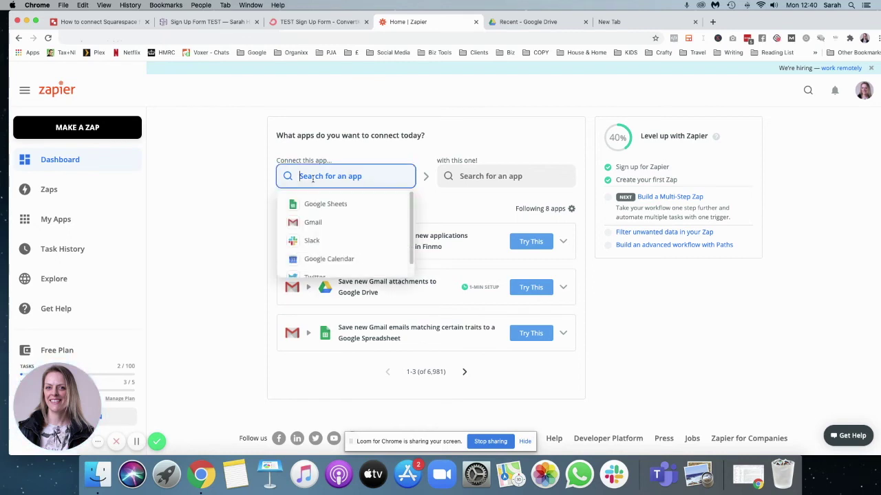
left_click(336, 204)
left_click(503, 175)
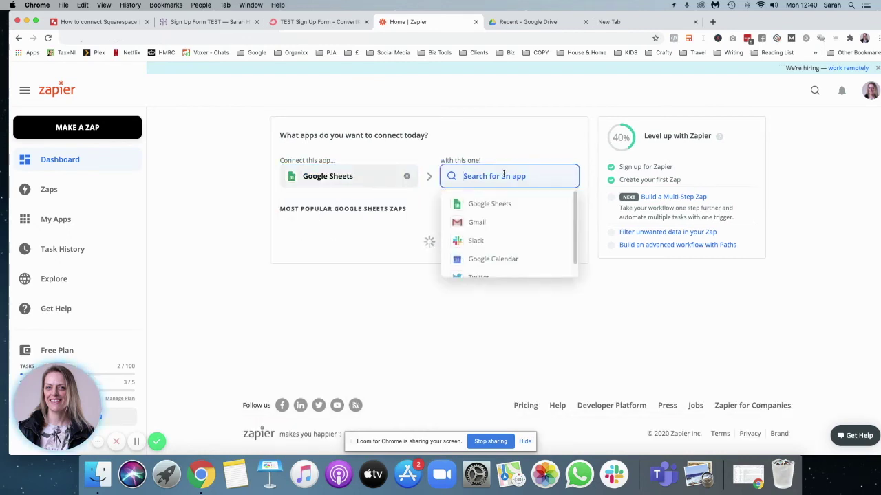
type("convertkit")
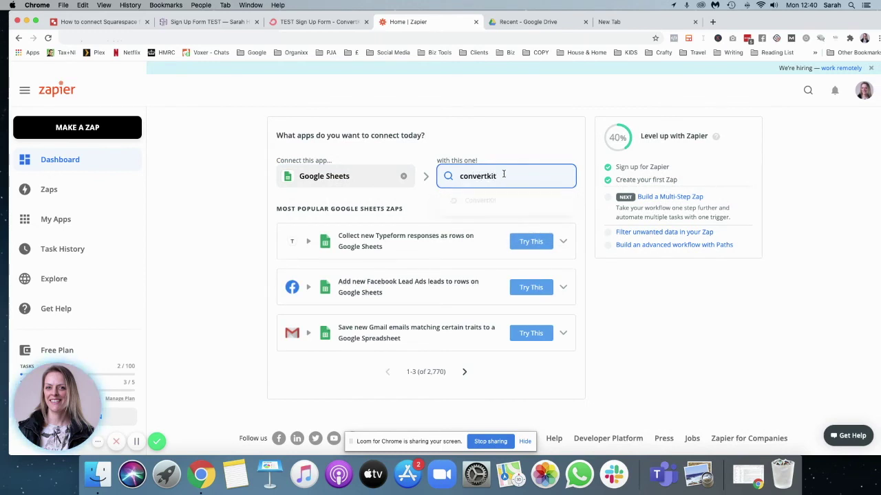
left_click(490, 202)
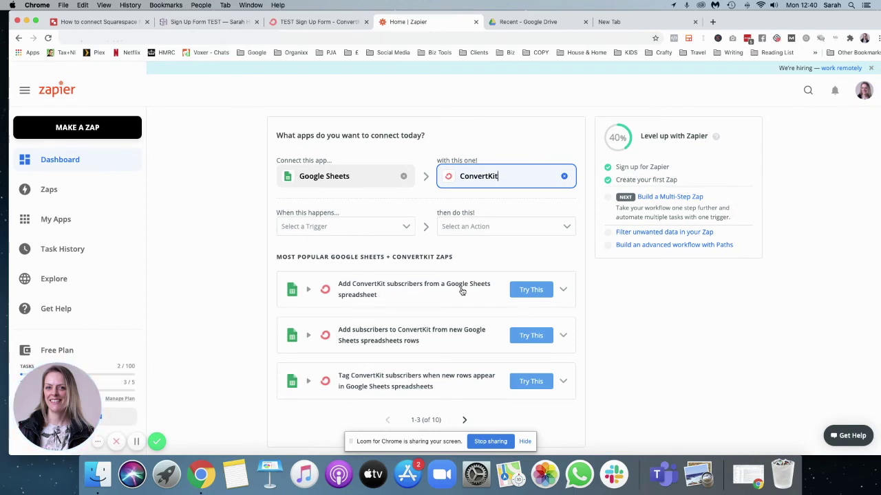
left_click(523, 289)
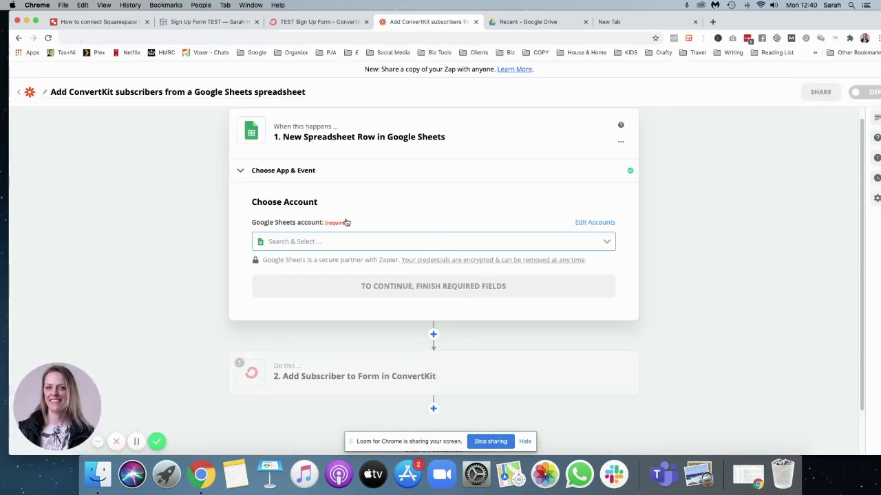
Connect the Google Sheets account to the New Spreadsheet Row trigger.
left_click(605, 244)
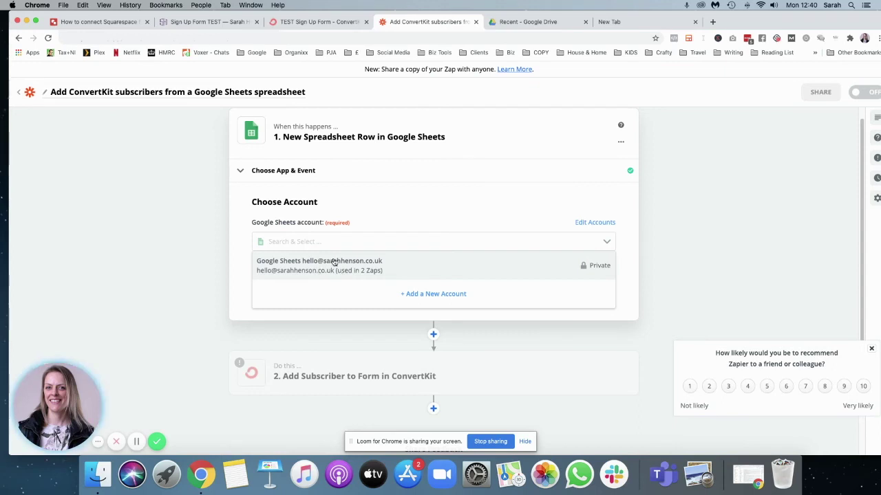
left_click(336, 267)
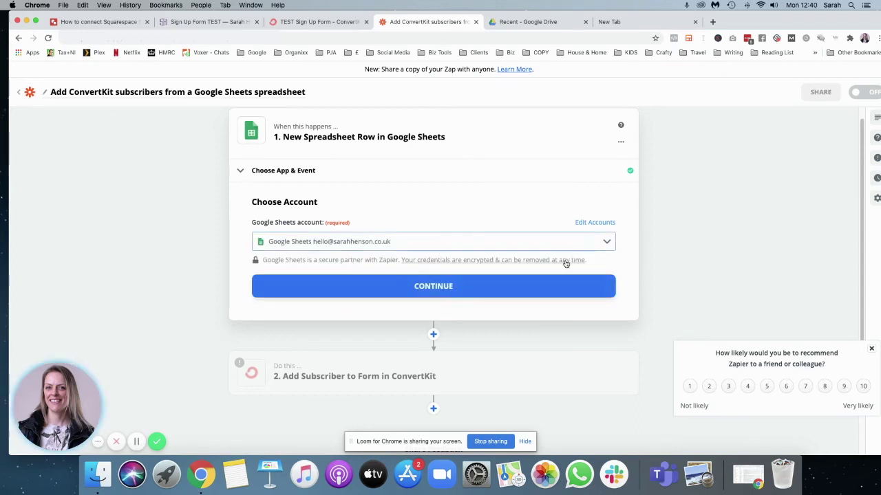
left_click(460, 286)
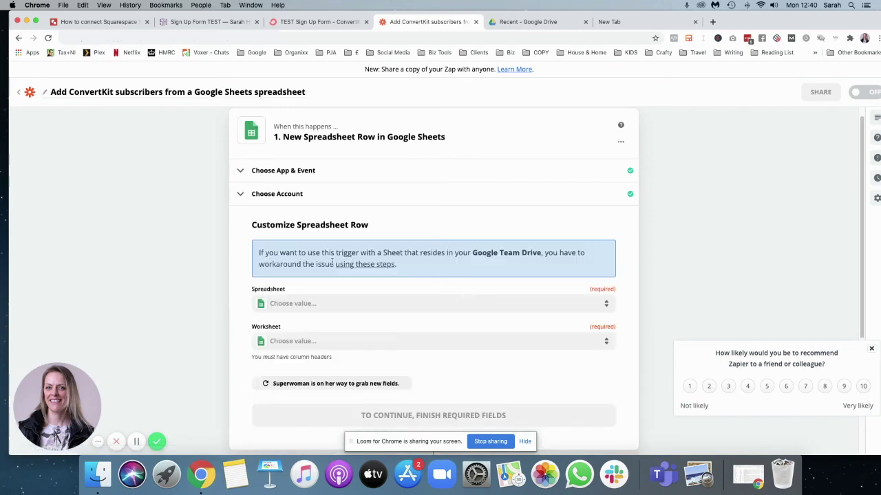
Point the trigger at Sheet1 of 'TEST Sign Up 123' and test it, which finds no rows yet.
left_click(422, 309)
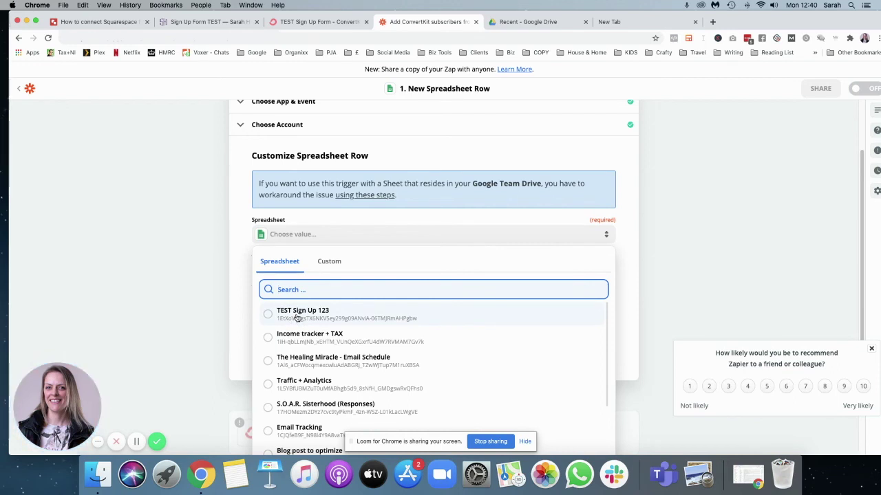
left_click(297, 313)
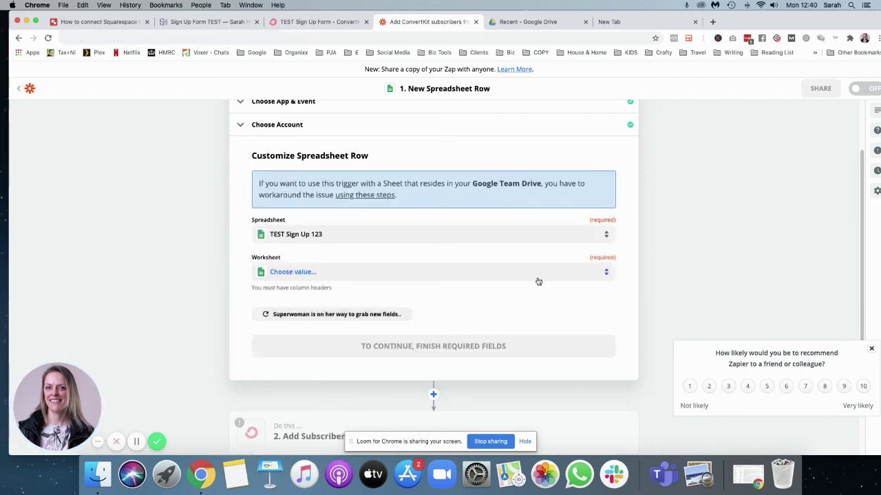
left_click(504, 275)
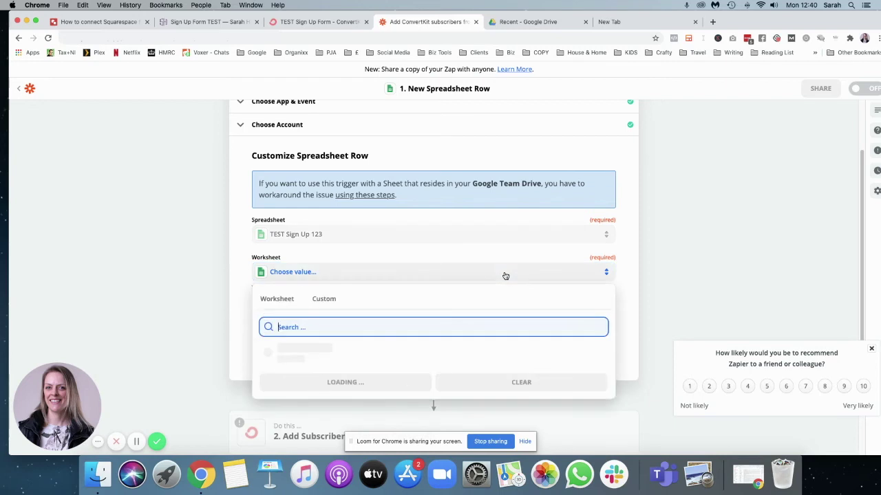
left_click(295, 353)
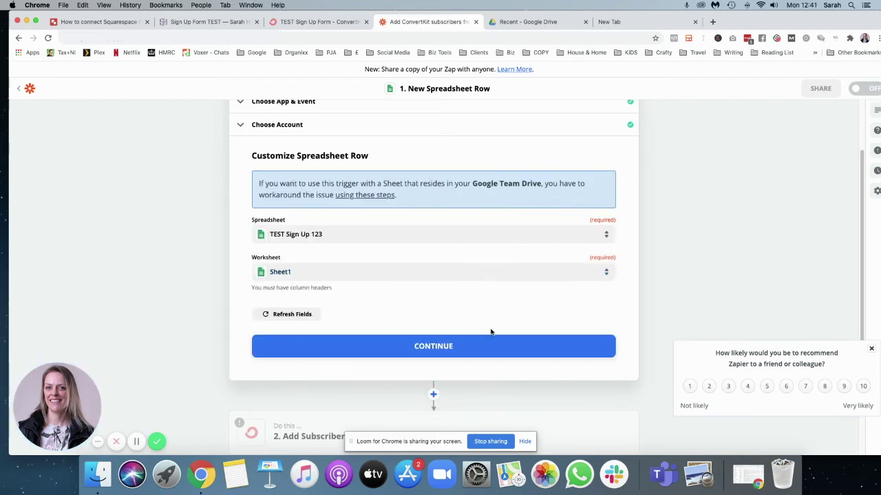
left_click(452, 346)
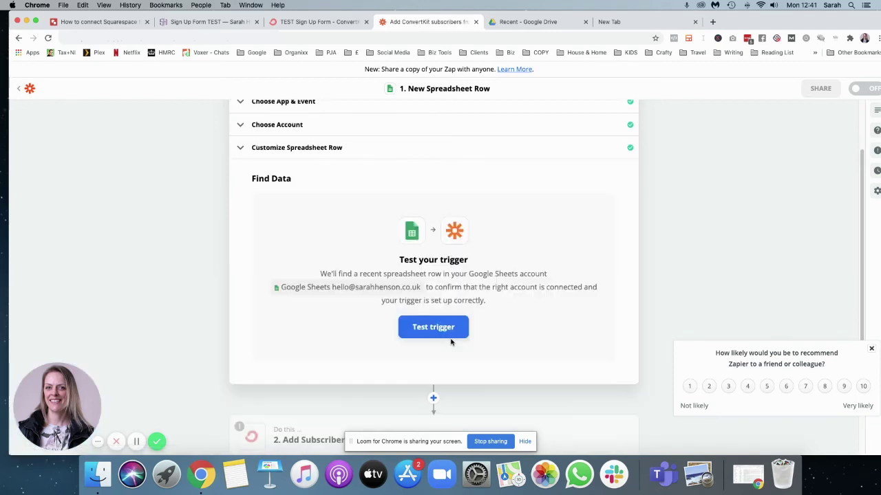
left_click(450, 327)
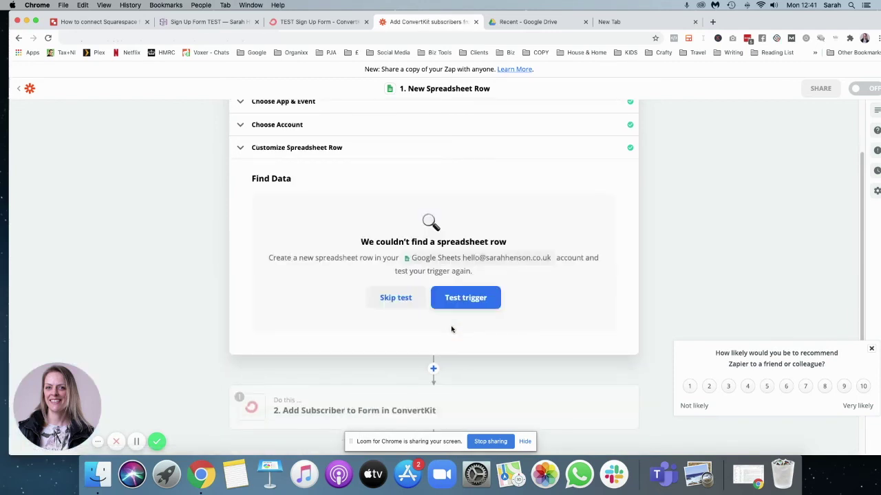
left_click(538, 22)
Open the 'TEST Sign Up 123' spreadsheet and add a sample row with a test first name and email.
left_click(183, 165)
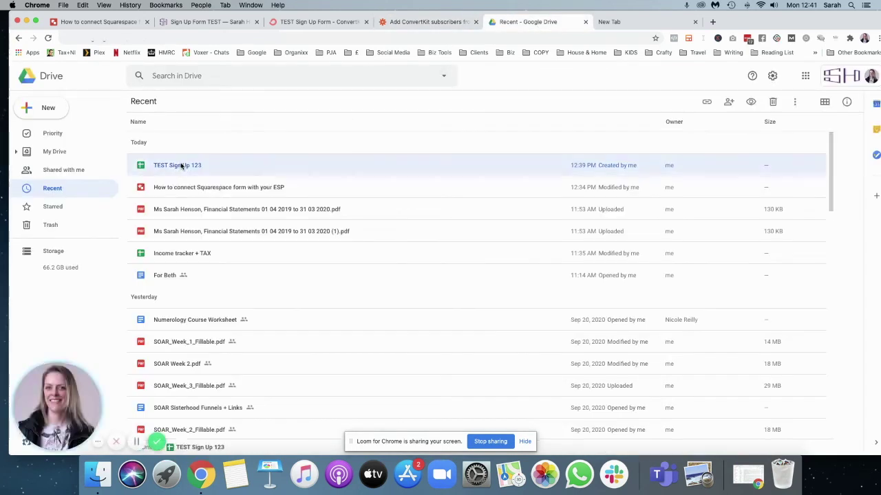
double_click(182, 166)
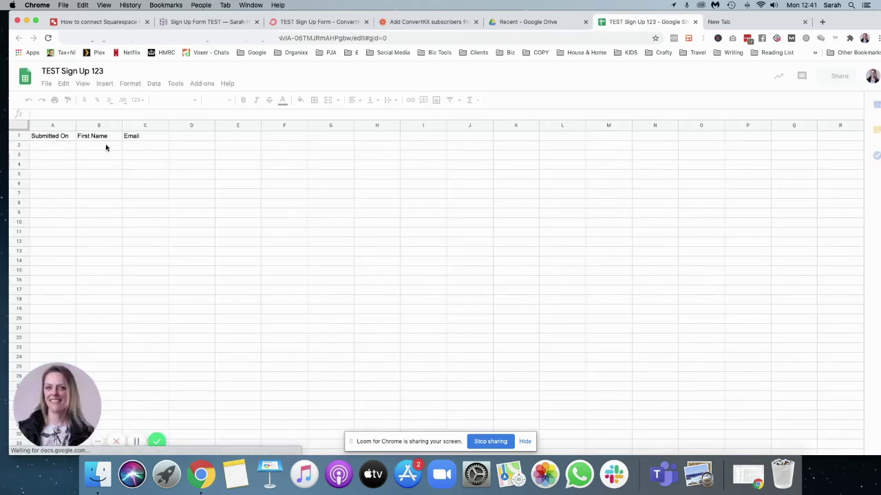
left_click(48, 147)
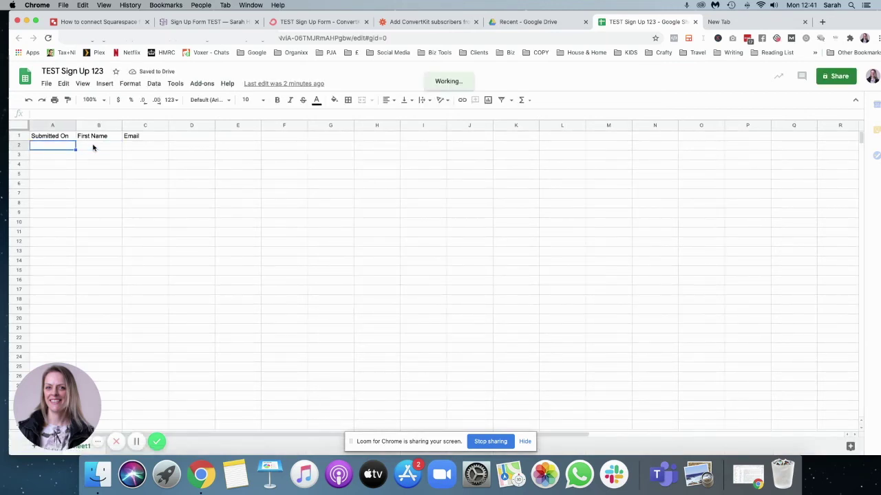
left_click(106, 147)
type("Sarah")
key("Tab")
key("Tab")
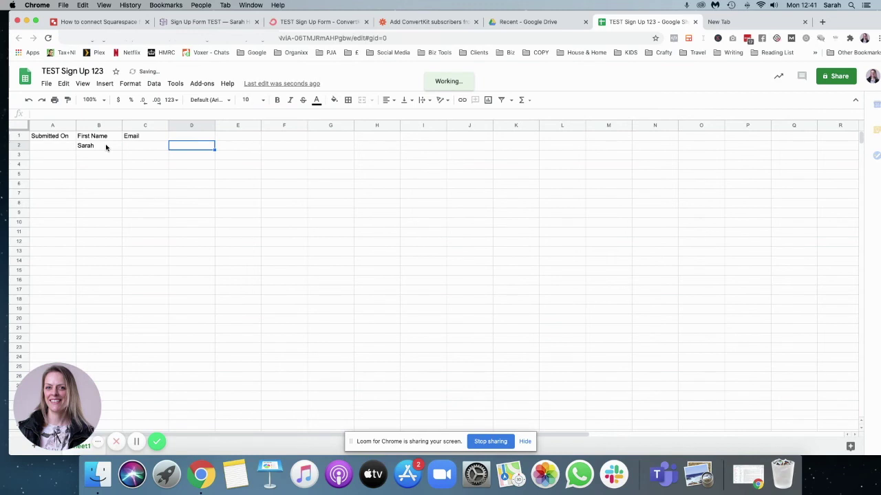
left_click(143, 147)
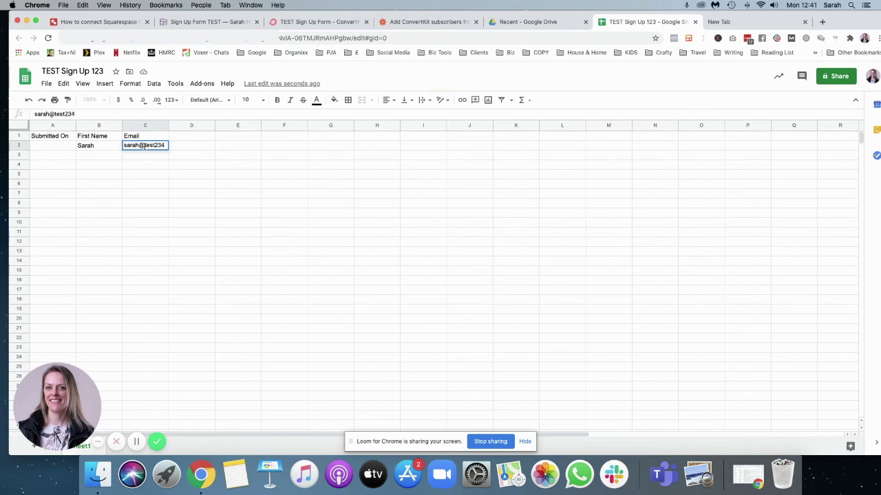
left_click(209, 196)
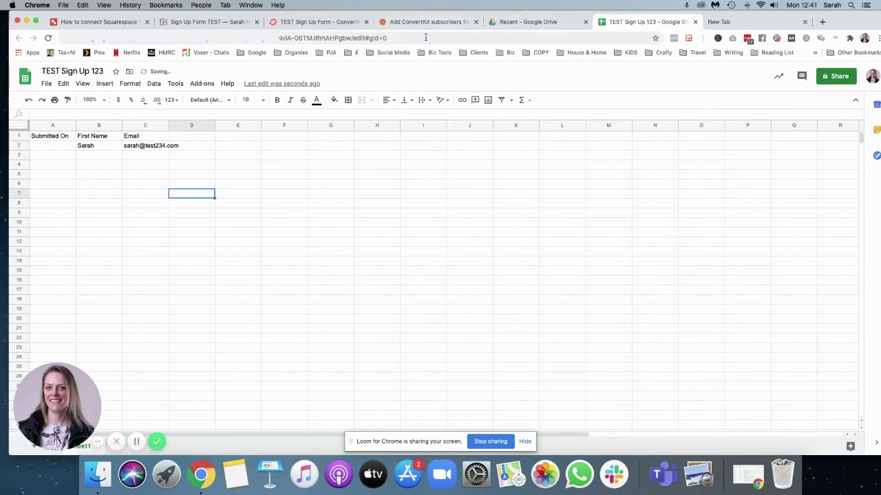
left_click(320, 22)
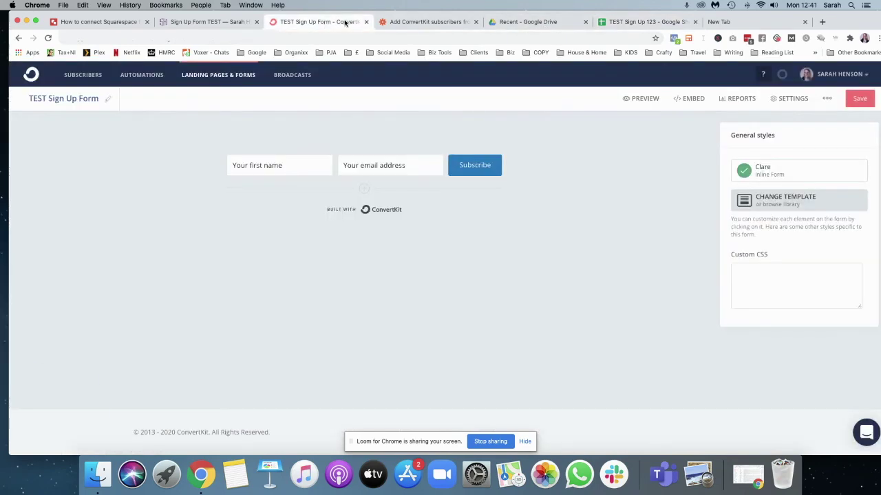
left_click(409, 22)
Re-test the trigger to pull in the sample row, then open the ConvertKit action's app settings.
scroll(518, 213, "up", 2)
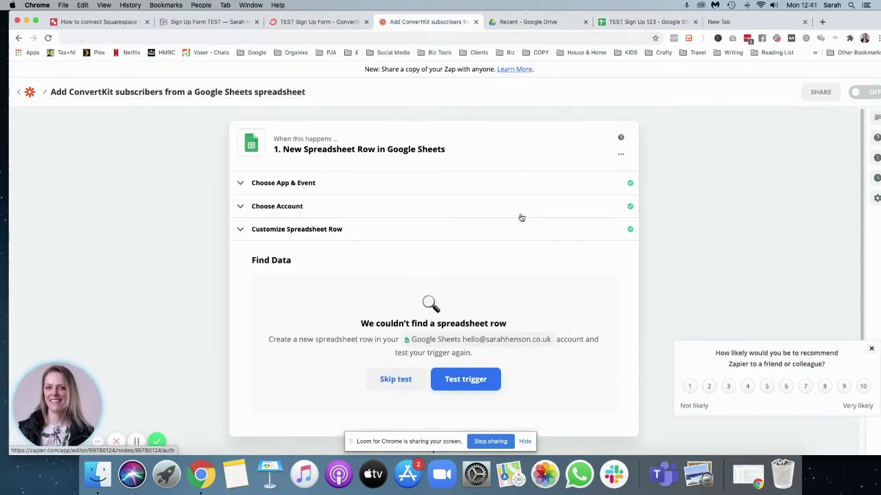
left_click(471, 378)
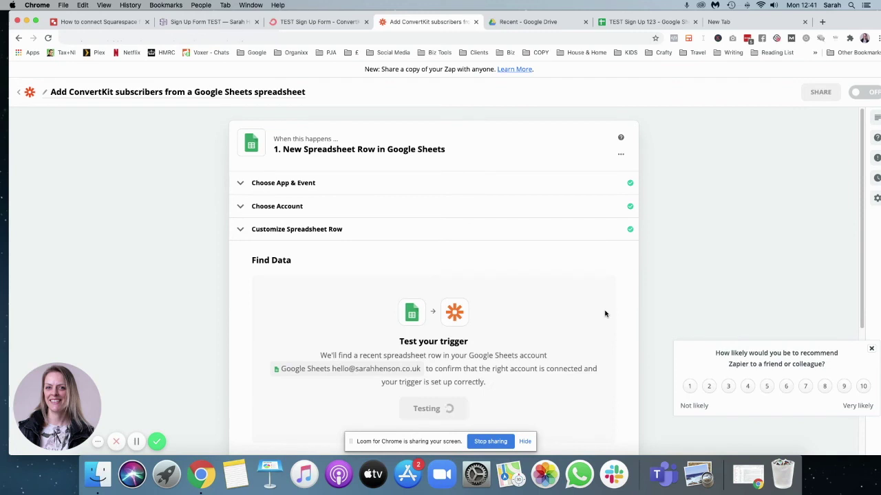
scroll(263, 396, "down", 1)
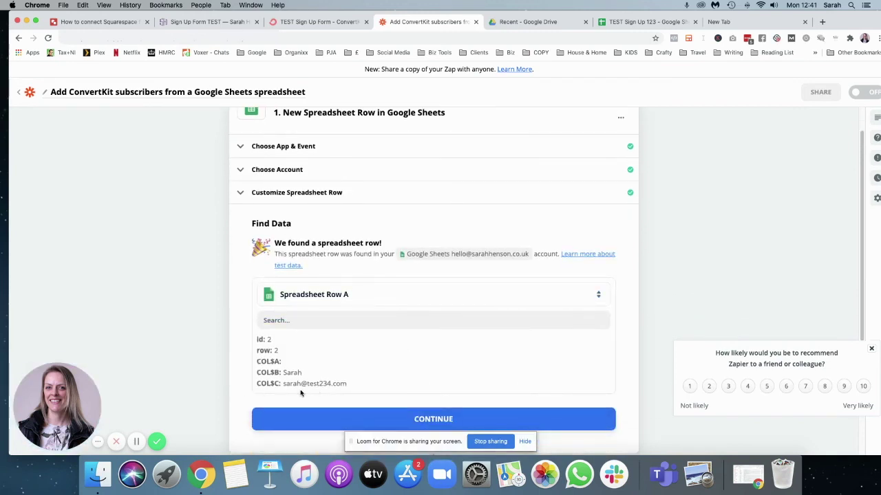
scroll(365, 364, "down", 3)
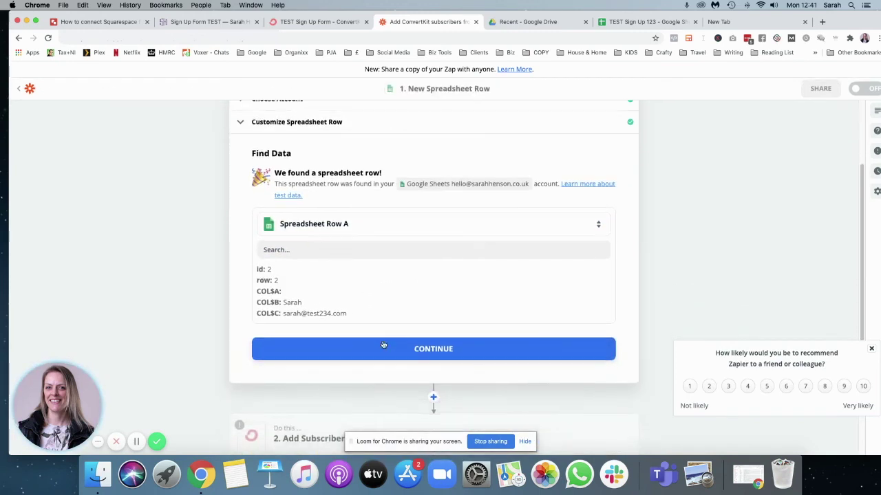
left_click(478, 335)
left_click(476, 332)
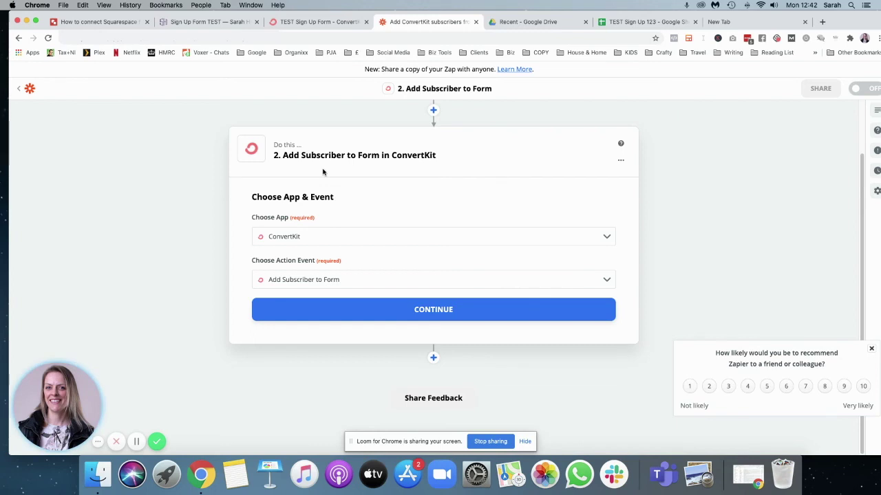
left_click(317, 236)
Set the action to ConvertKit's Add Subscriber to Form event using the connected ConvertKit account.
left_click(402, 200)
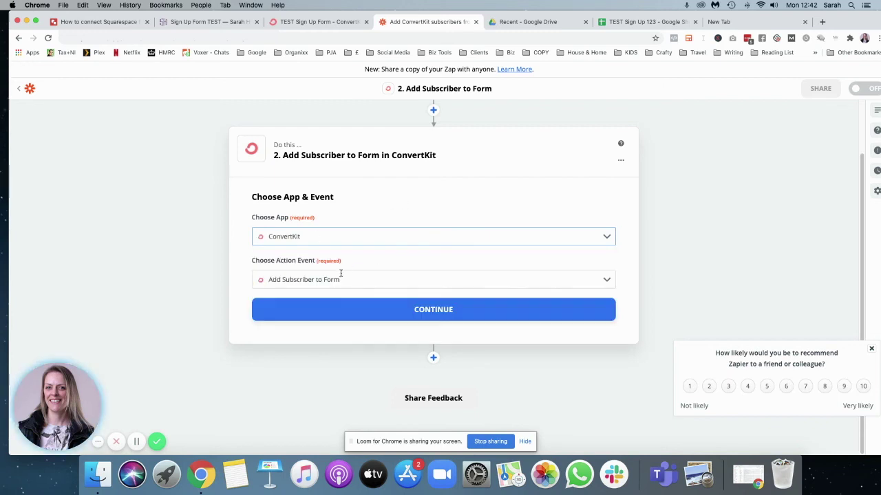
left_click(274, 281)
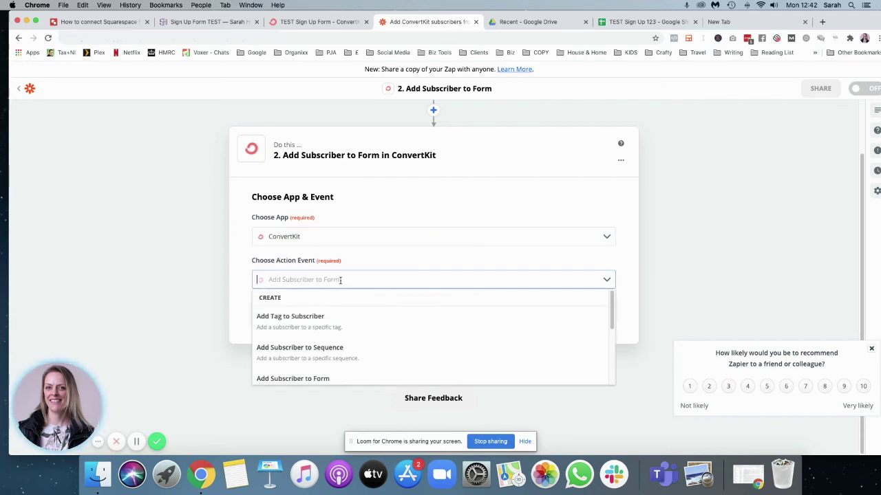
left_click(305, 379)
left_click(432, 310)
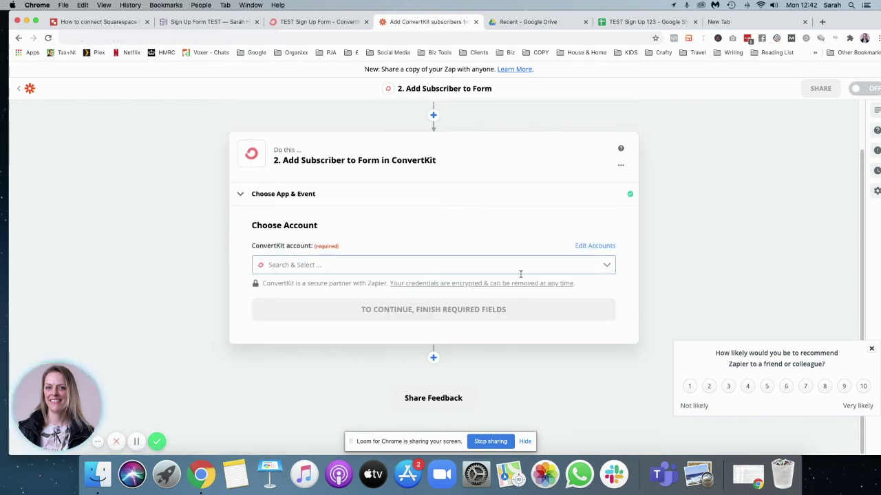
left_click(330, 263)
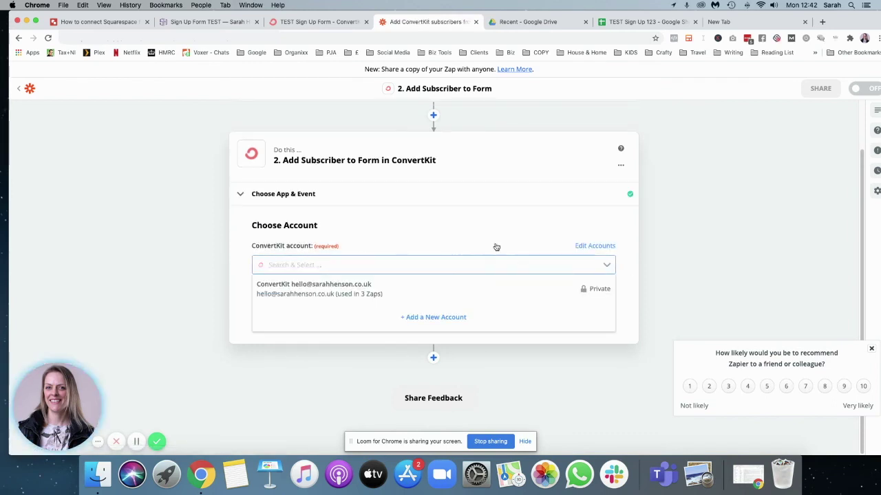
left_click(317, 289)
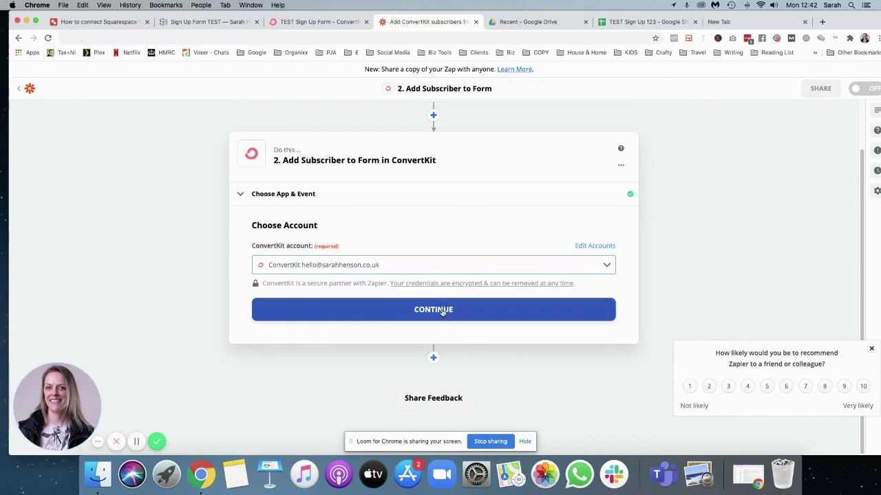
left_click(443, 312)
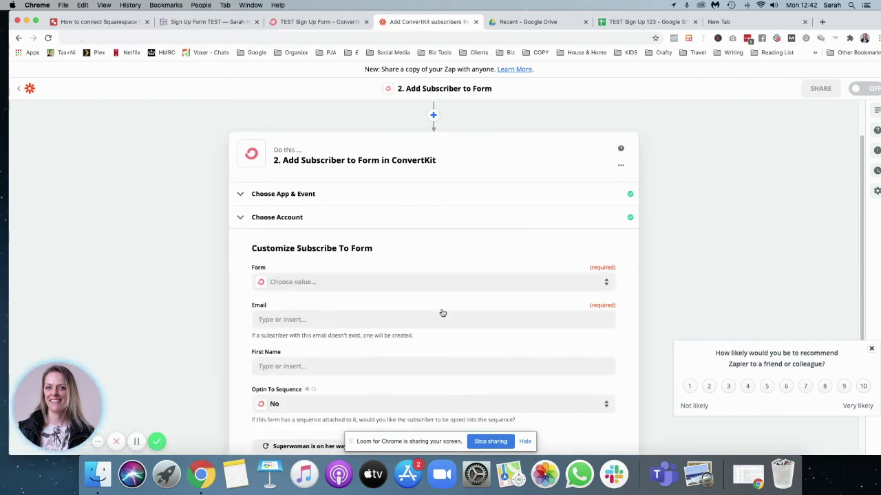
Choose TEST Sign Up Form and map the sheet's Email and First Name values into the subscriber fields.
left_click(550, 240)
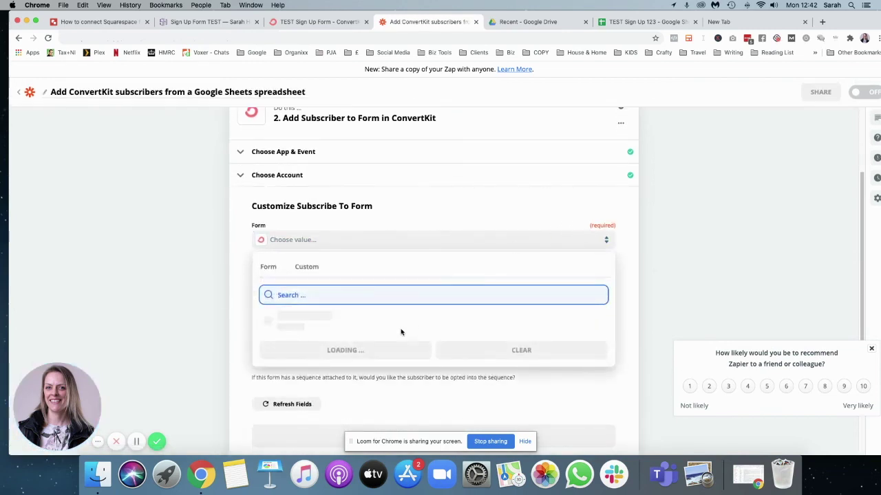
scroll(384, 327, "down", 10)
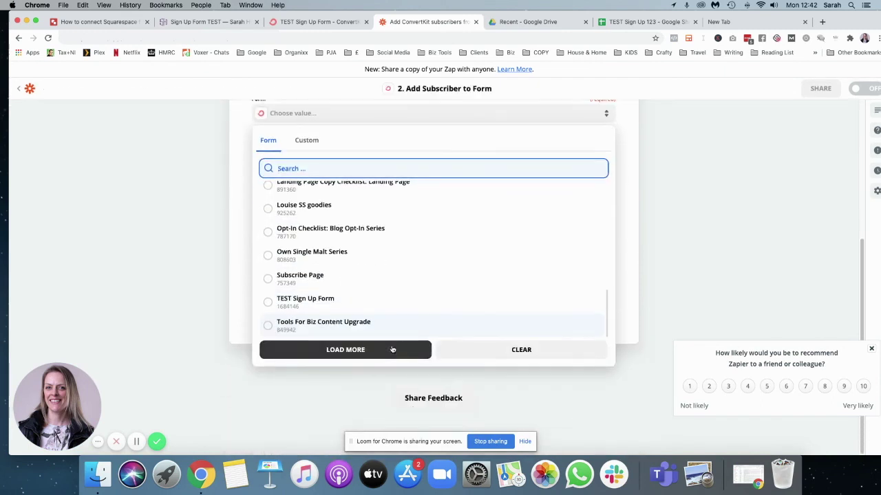
left_click(313, 299)
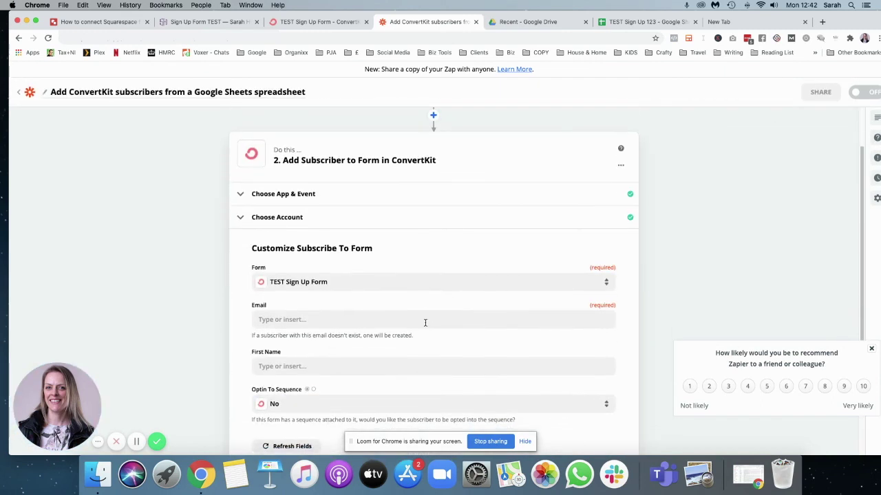
left_click(342, 315)
scroll(413, 323, "down", 3)
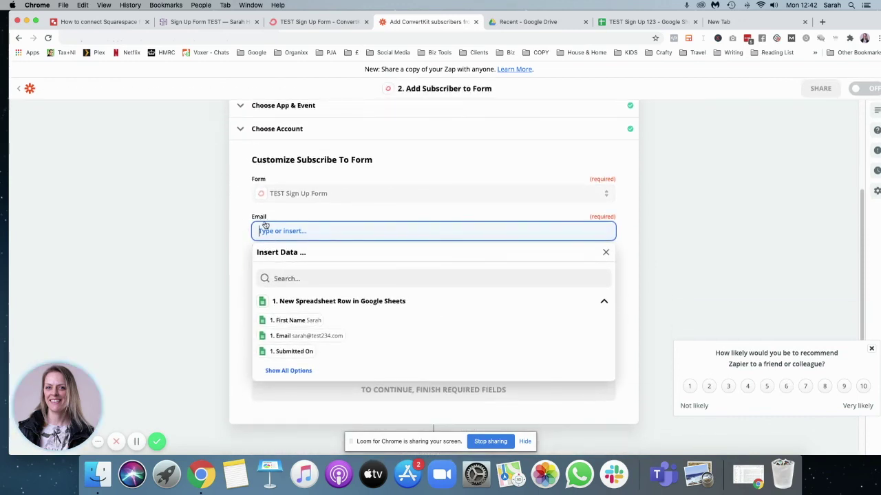
left_click(326, 337)
left_click(323, 278)
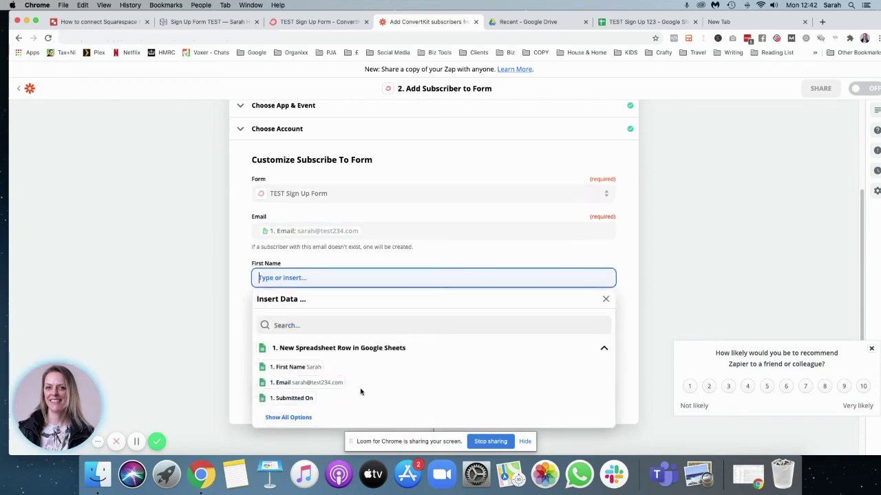
left_click(310, 368)
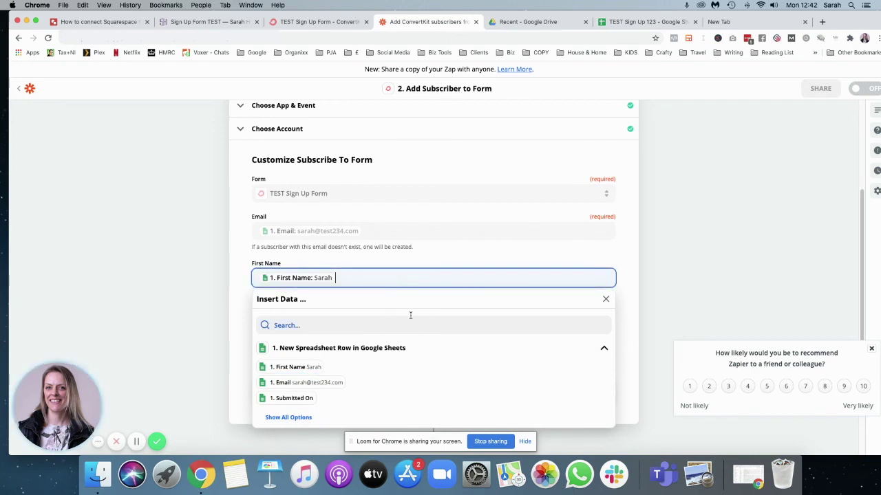
left_click(422, 257)
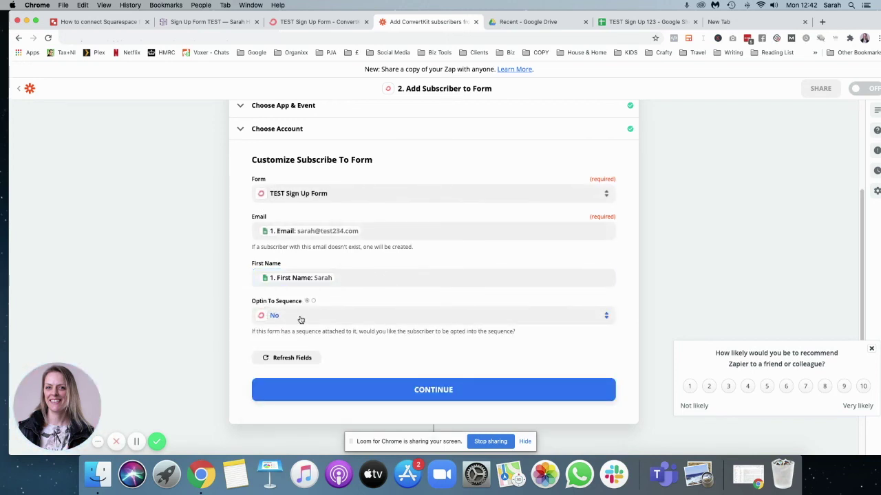
left_click(514, 395)
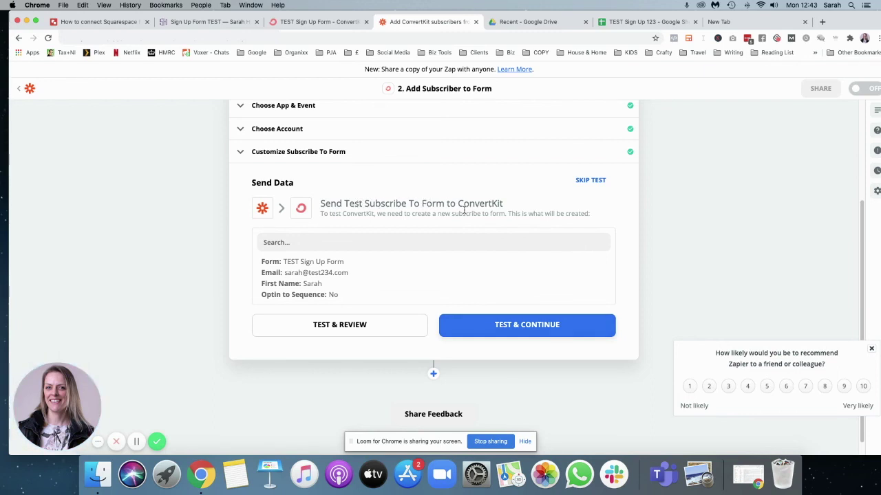
Send a test subscriber to ConvertKit and view the forms on its subscriber page.
left_click(497, 326)
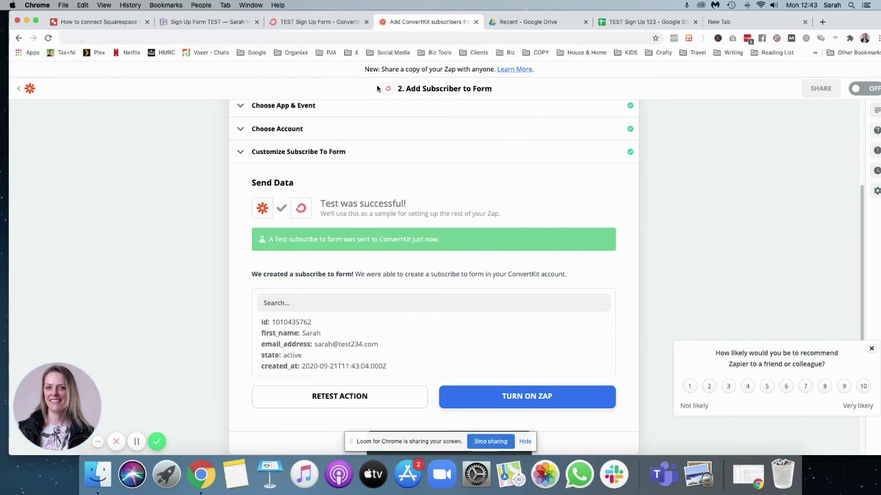
left_click(319, 21)
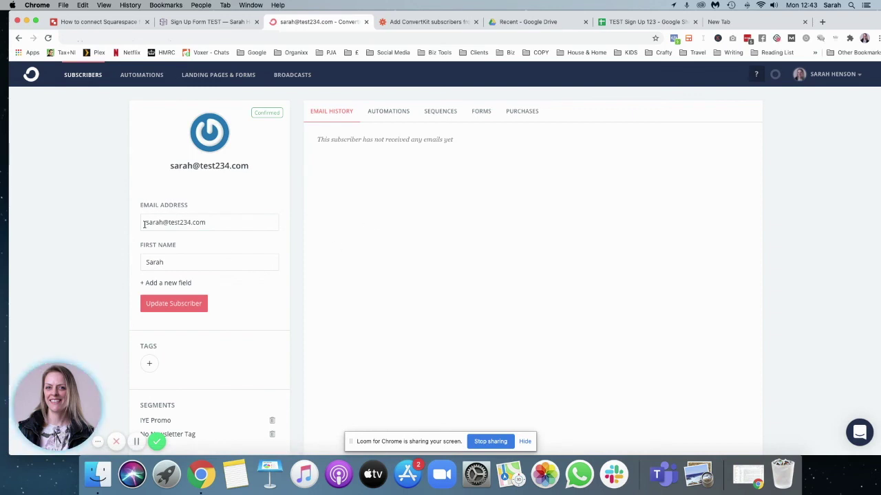
left_click(480, 112)
Confirm the subscriber's forms list includes TEST Sign Up Form, then cycle tabs back to the Zapier editor.
mouse_move(407, 166)
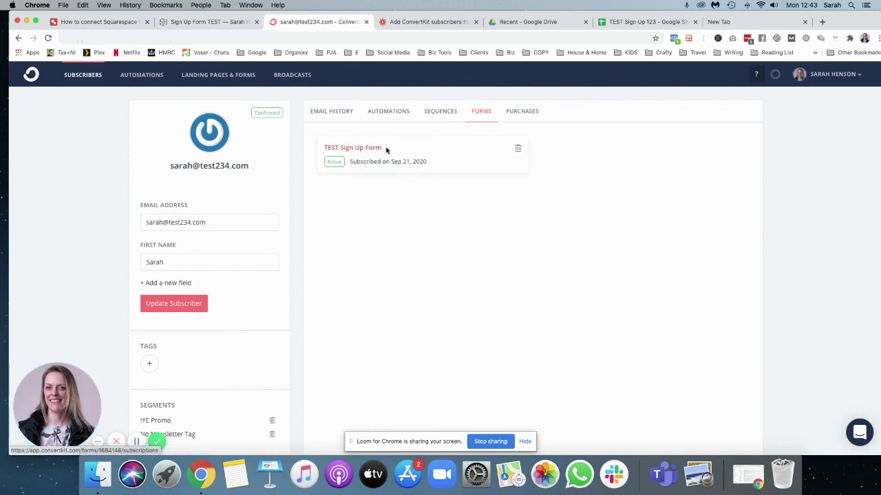
key("ctrl+shift+Tab")
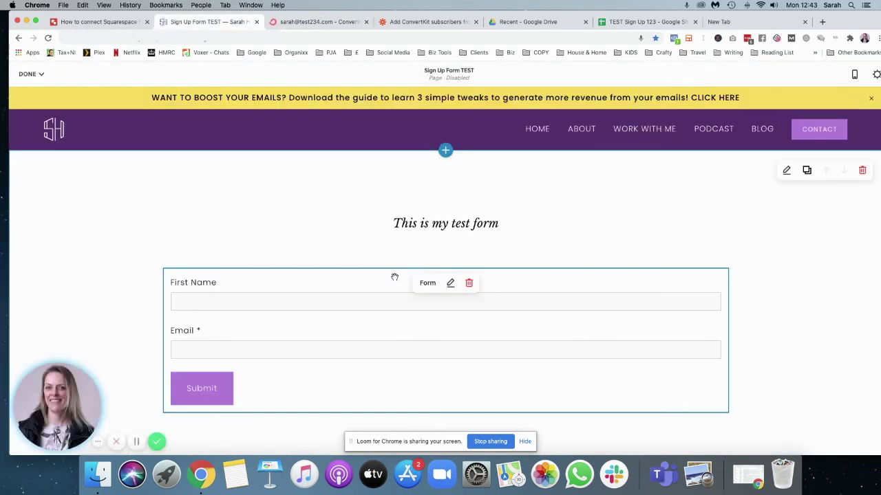
left_click(598, 23)
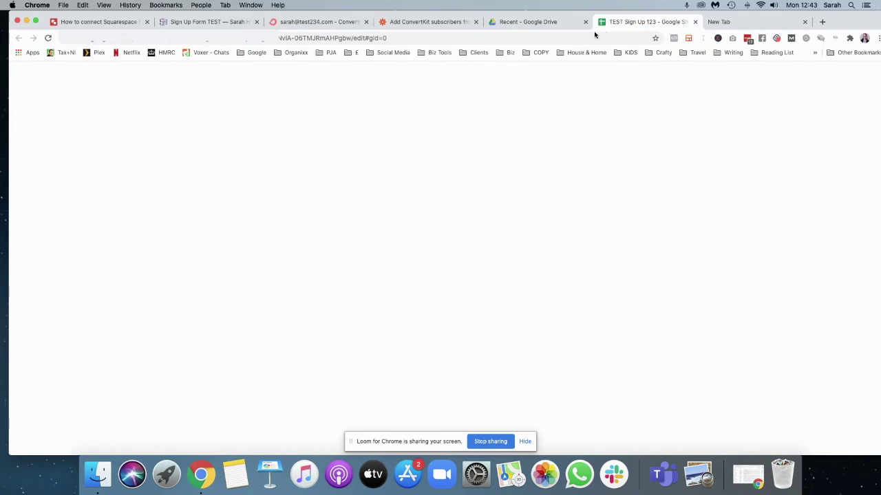
left_click(400, 23)
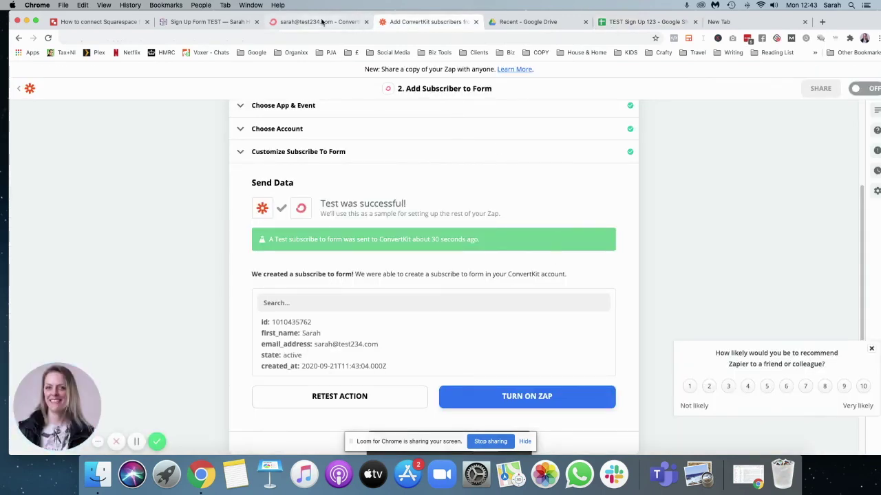
Switch on the 'Add ConvertKit subscribers from a Google Sheets spreadsheet' zap and close the share-a-copy prompt.
left_click(320, 21)
left_click(423, 21)
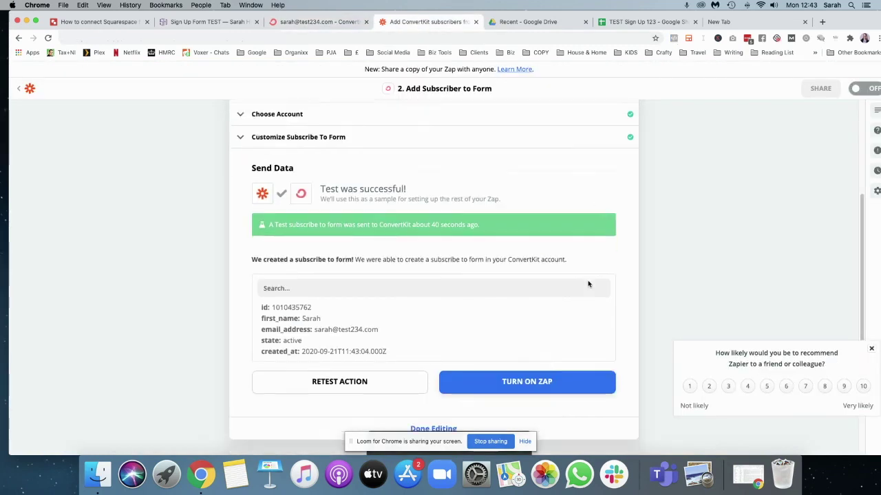
scroll(588, 281, "down", 4)
left_click(574, 296)
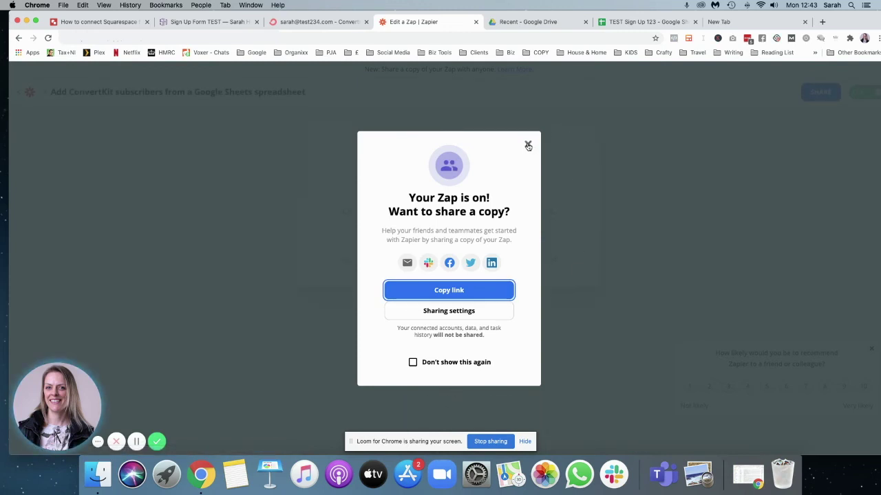
left_click(527, 145)
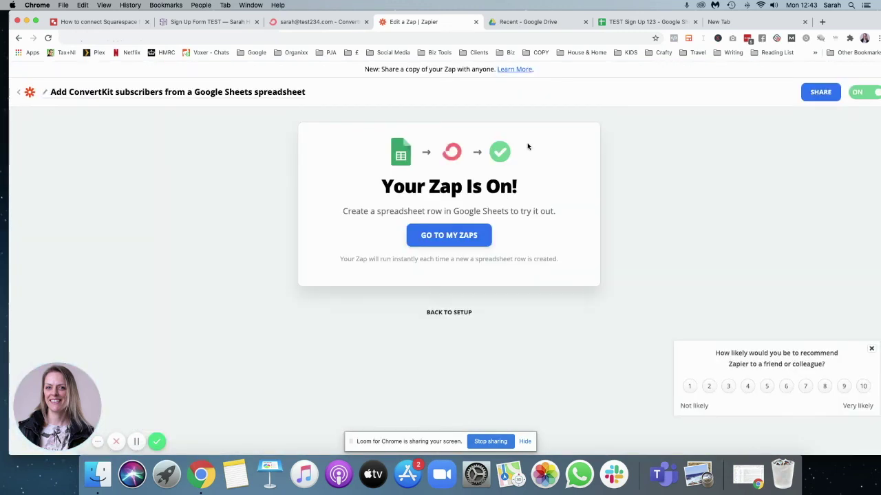